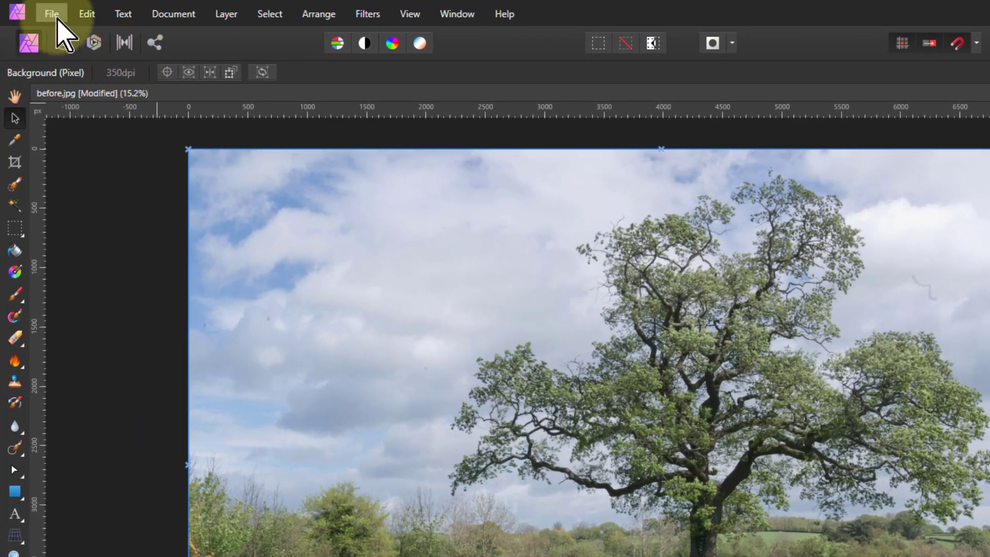
- Place the woman-and-puppy cutout file at the meadow photo's bottom-left, then nudge and enlarge it
{"action": "left_click", "coordinate": [51, 18]}
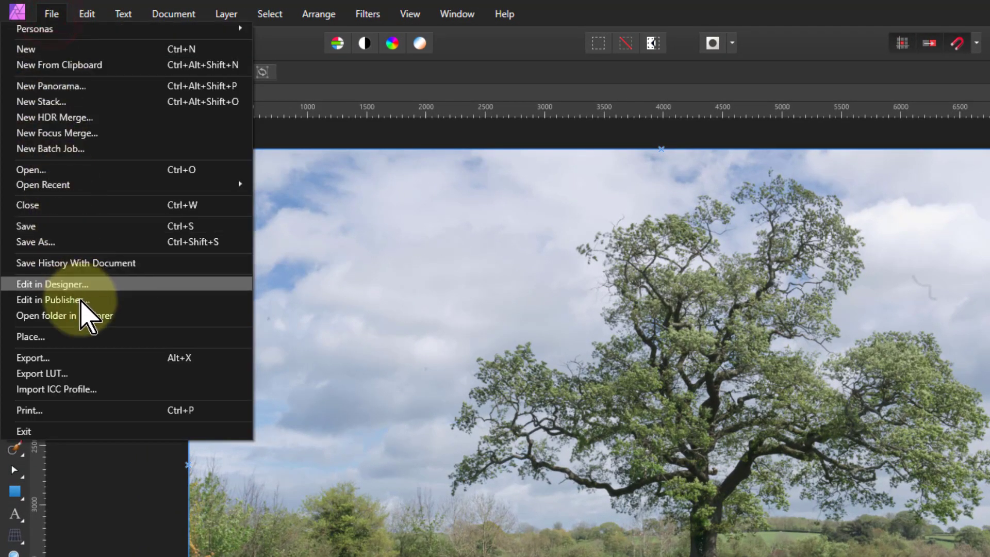
{"action": "left_click", "coordinate": [30, 336]}
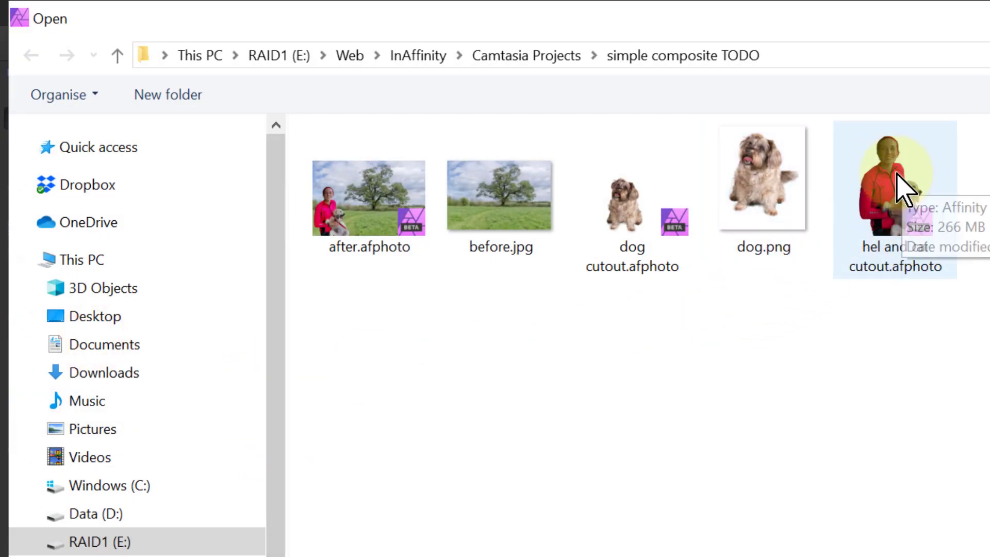
{"action": "double_click", "coordinate": [895, 199]}
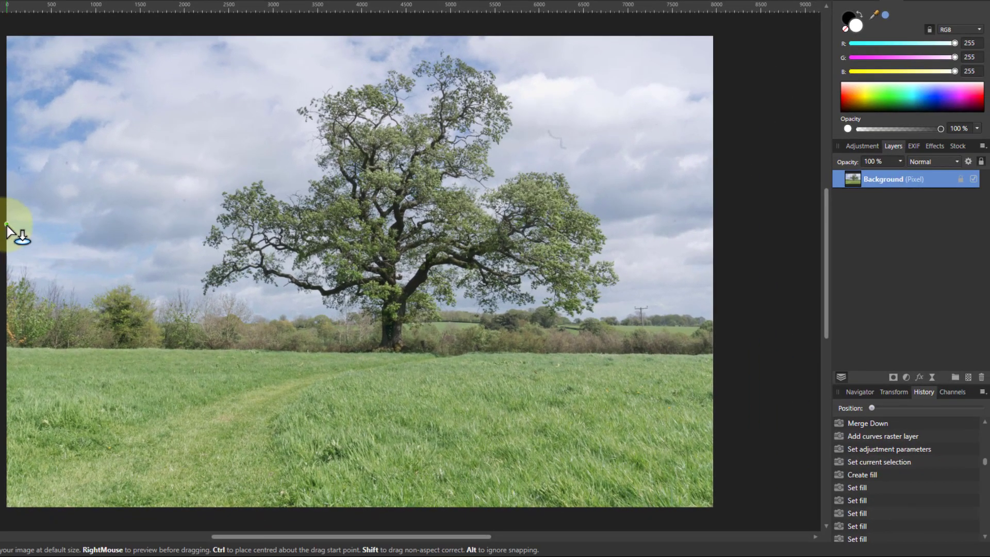
{"action": "left_click_drag", "start_coordinate": [27, 243], "coordinate": [252, 472]}
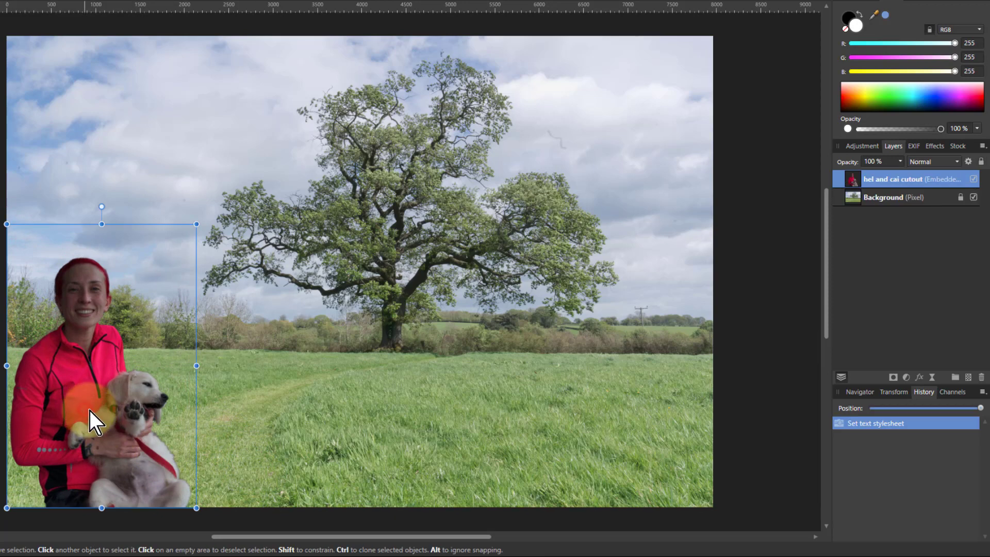
{"action": "left_click_drag", "start_coordinate": [90, 409], "coordinate": [92, 411]}
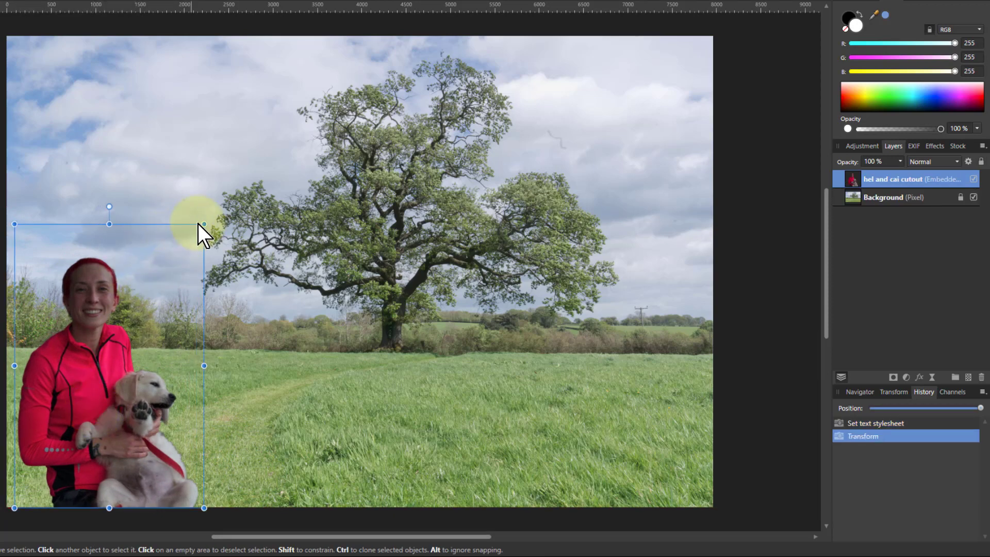
{"action": "left_click_drag", "start_coordinate": [204, 224], "coordinate": [213, 211]}
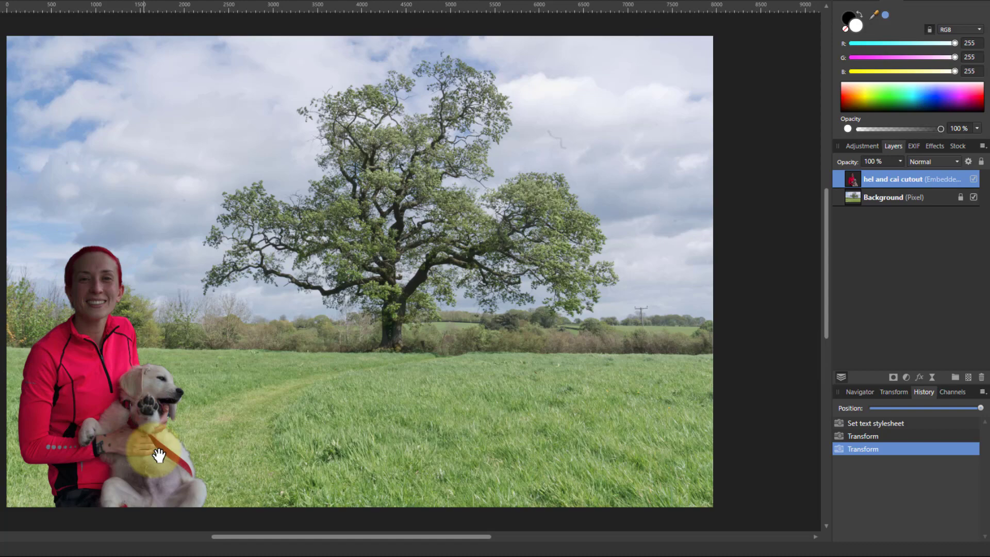
{"action": "scroll", "coordinate": [159, 449], "scroll_direction": "up", "scroll_amount": 2}
{"action": "scroll", "coordinate": [165, 452], "scroll_direction": "up", "scroll_amount": 2}
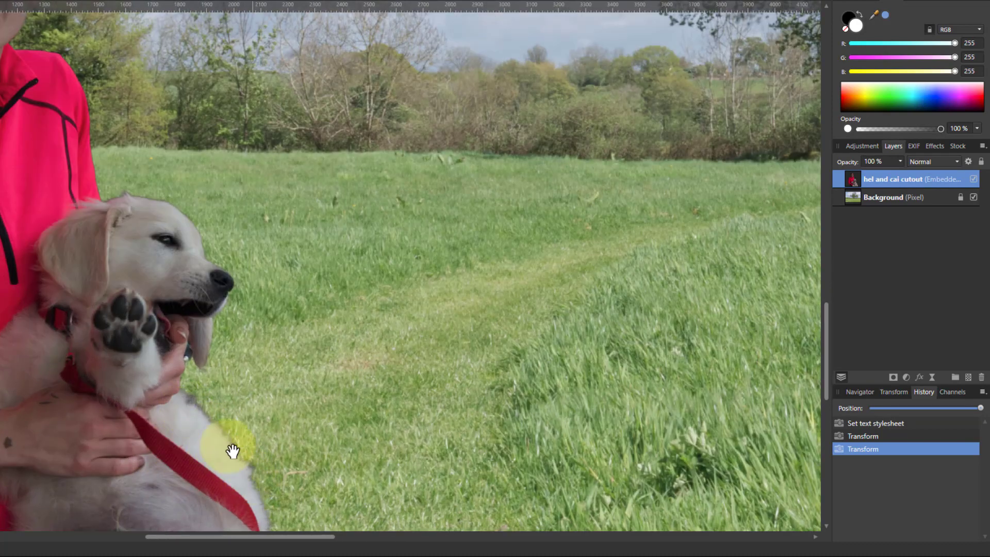
{"action": "scroll", "coordinate": [189, 439], "scroll_direction": "up", "scroll_amount": 3}
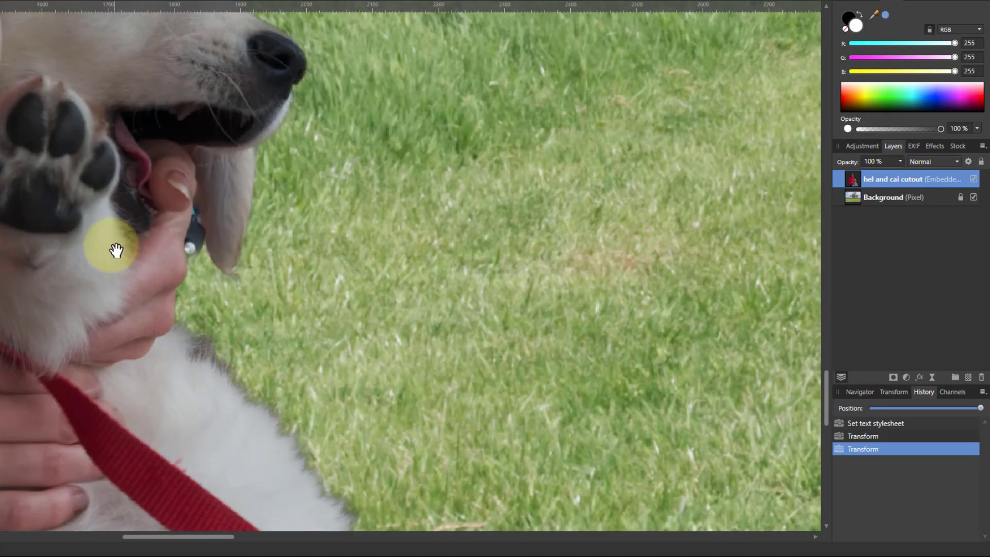
{"action": "scroll", "coordinate": [116, 323], "scroll_direction": "down", "scroll_amount": 7}
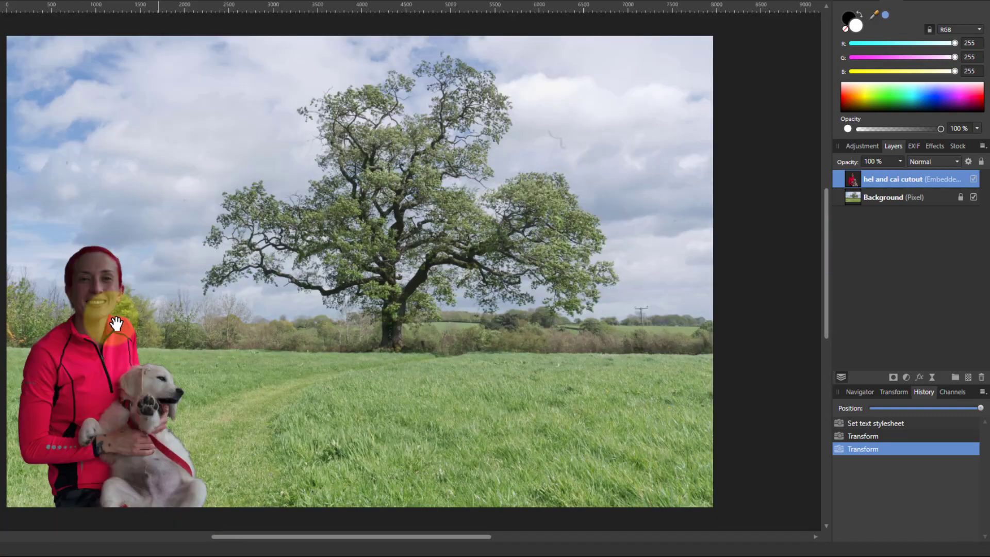
{"action": "scroll", "coordinate": [118, 333], "scroll_direction": "up", "scroll_amount": 10}
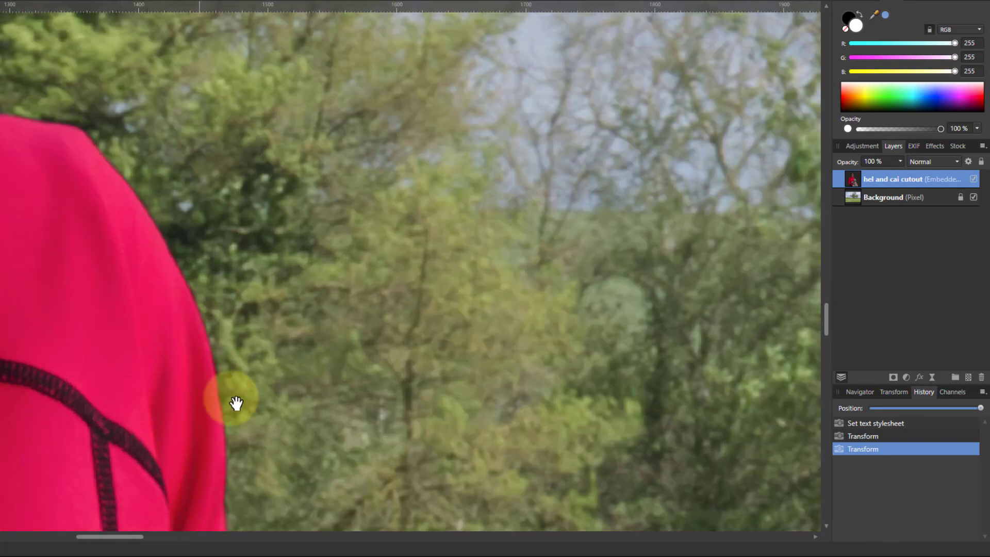
{"action": "key", "text": "ctrl+0"}
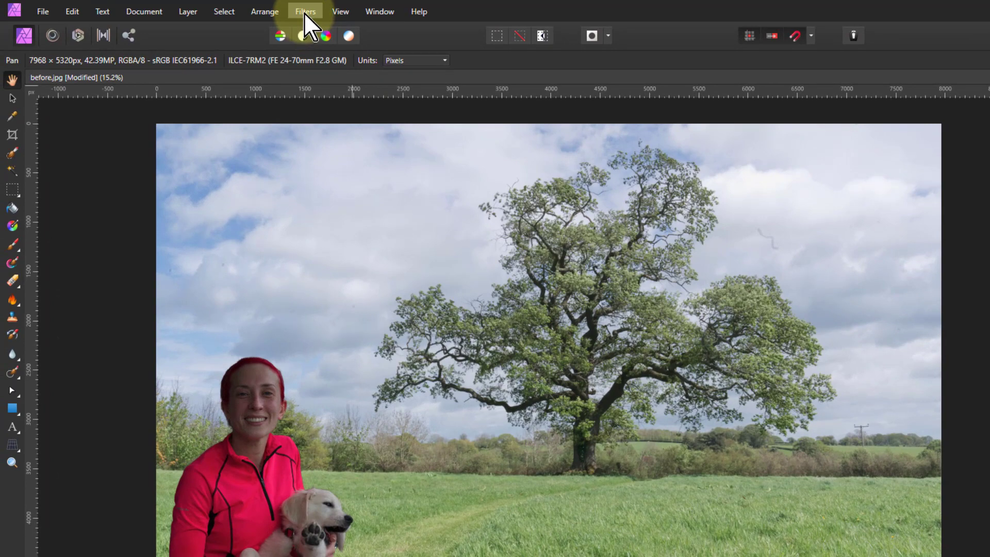
{"action": "scroll", "coordinate": [340, 507], "scroll_direction": "up", "scroll_amount": 5}
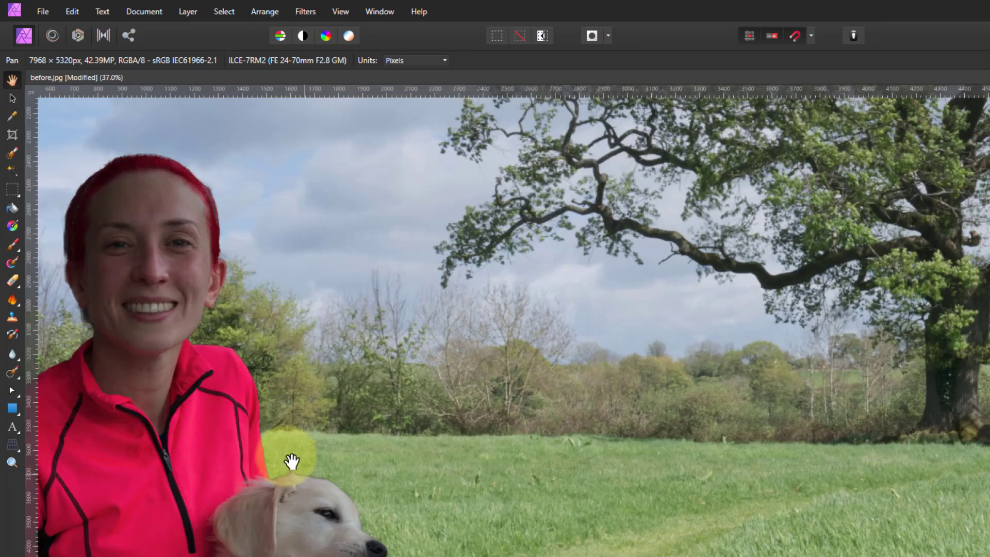
{"action": "scroll", "coordinate": [292, 460], "scroll_direction": "up", "scroll_amount": 8}
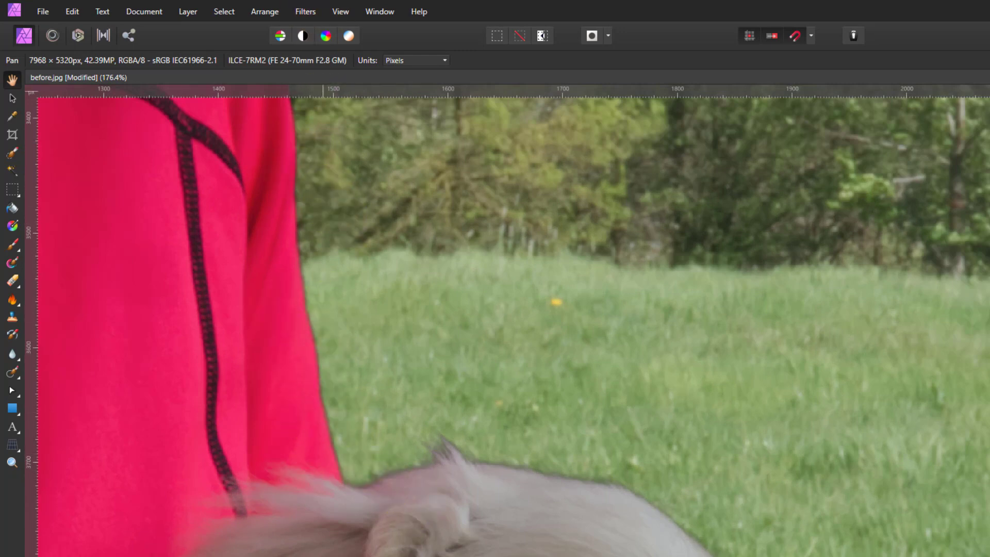
- Apply the Remove Black Matte colour filter to the cutout's edges
{"action": "left_click", "coordinate": [304, 11]}
{"action": "mouse_move", "coordinate": [264, 12]}
{"action": "mouse_move", "coordinate": [305, 17]}
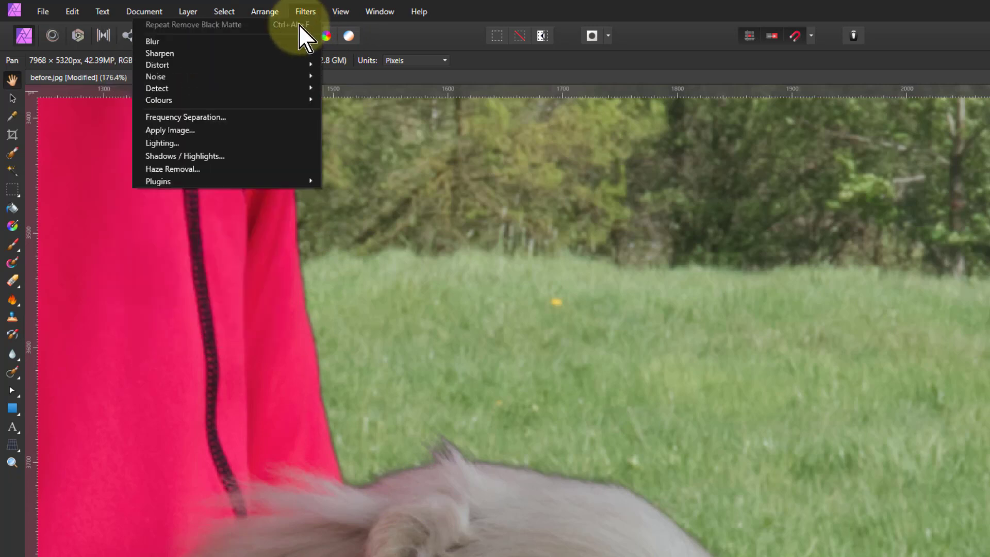
{"action": "mouse_move", "coordinate": [180, 99]}
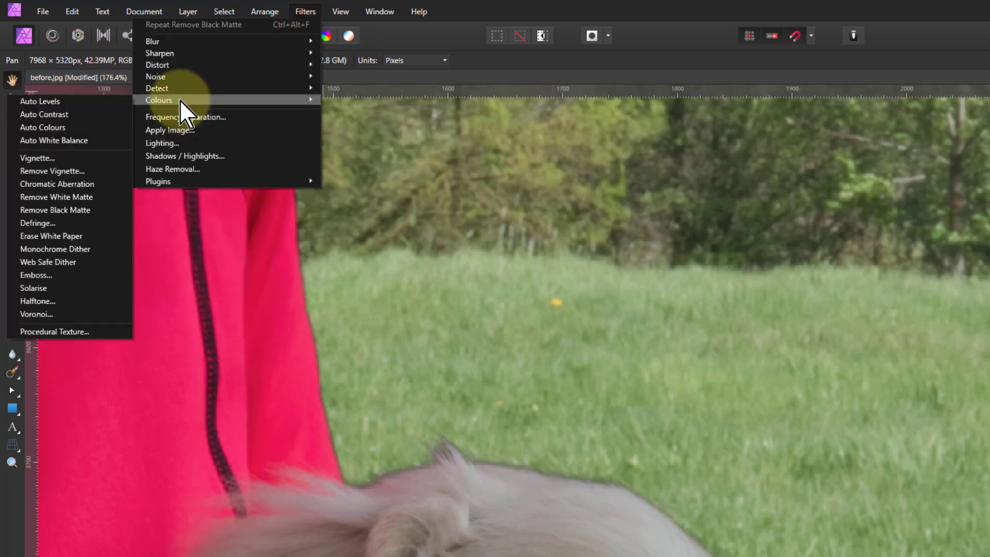
{"action": "left_click", "coordinate": [75, 211]}
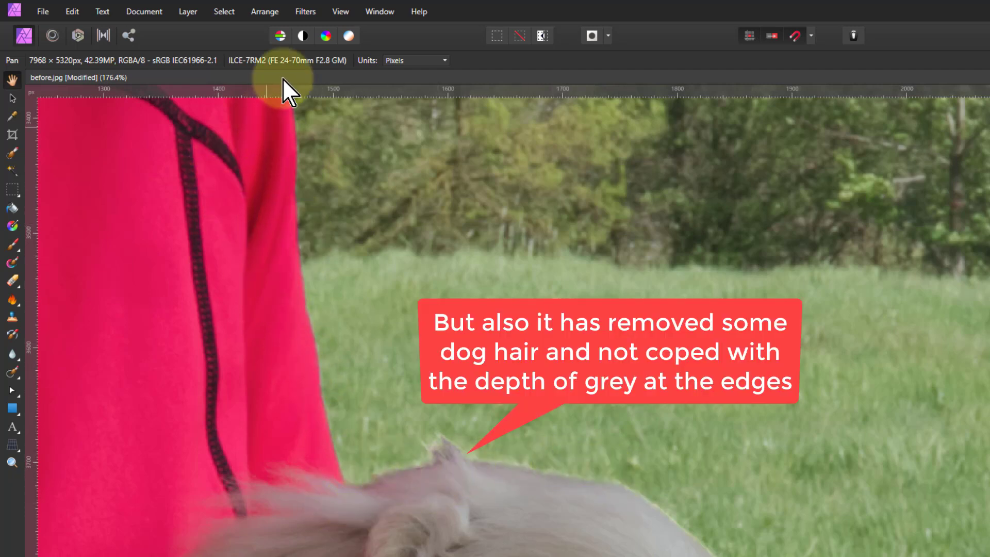
- Apply the Remove White Matte colour filter to the cutout's edges
{"action": "left_click", "coordinate": [303, 12]}
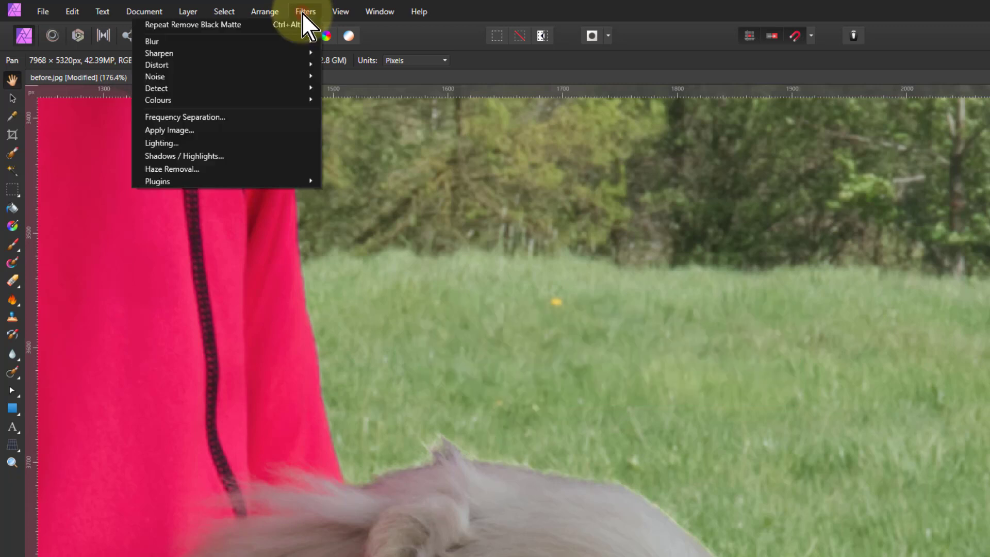
{"action": "mouse_move", "coordinate": [154, 102]}
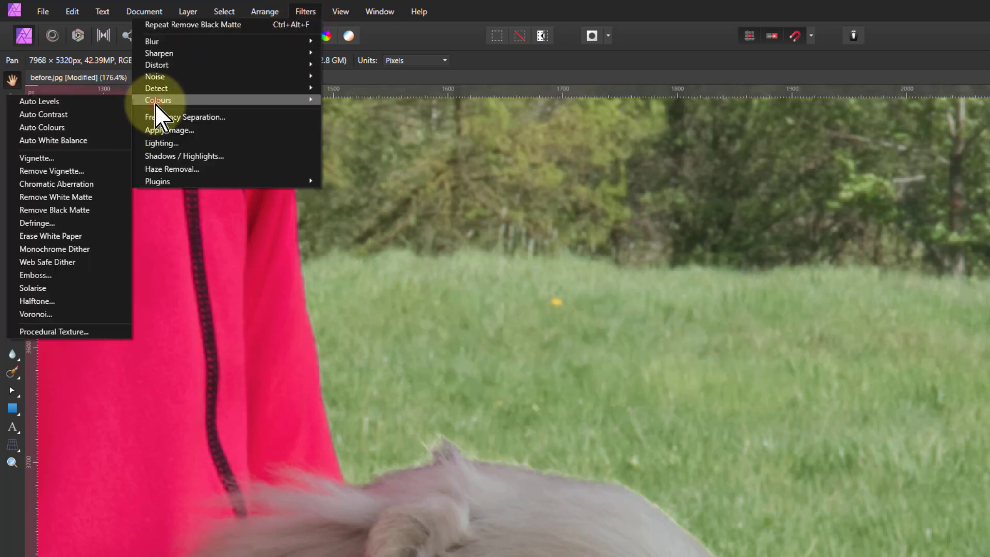
{"action": "left_click", "coordinate": [75, 196]}
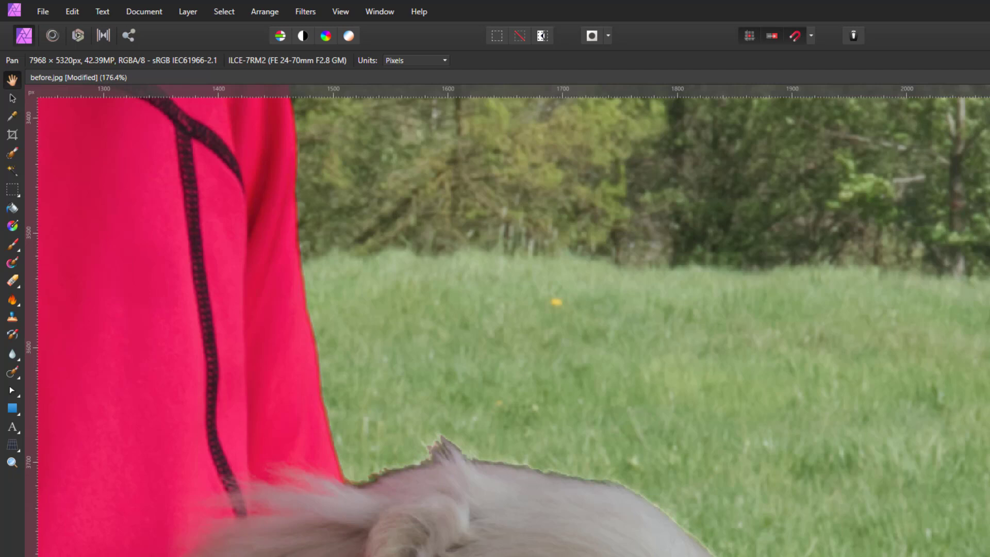
{"action": "key", "text": "ctrl+d"}
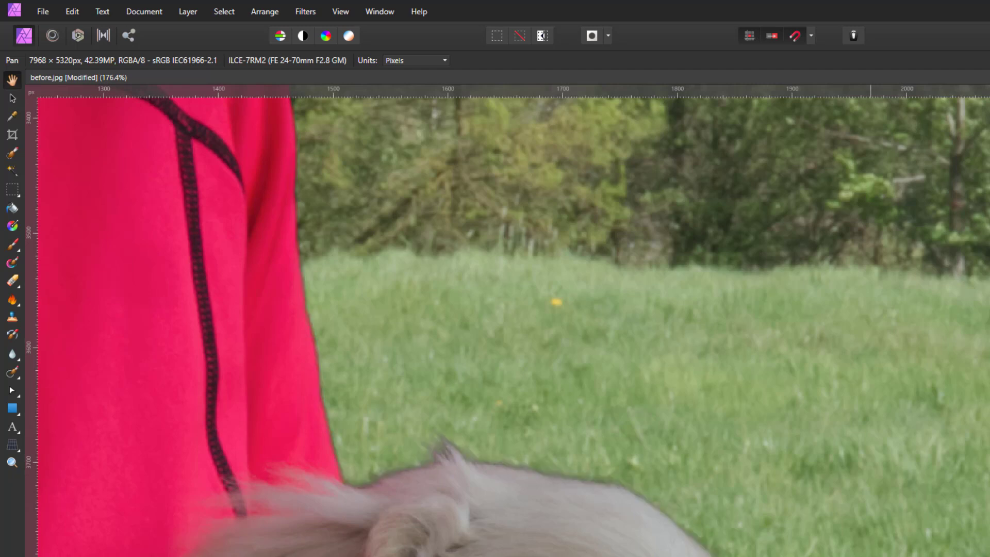
{"action": "key", "text": "ctrl+0"}
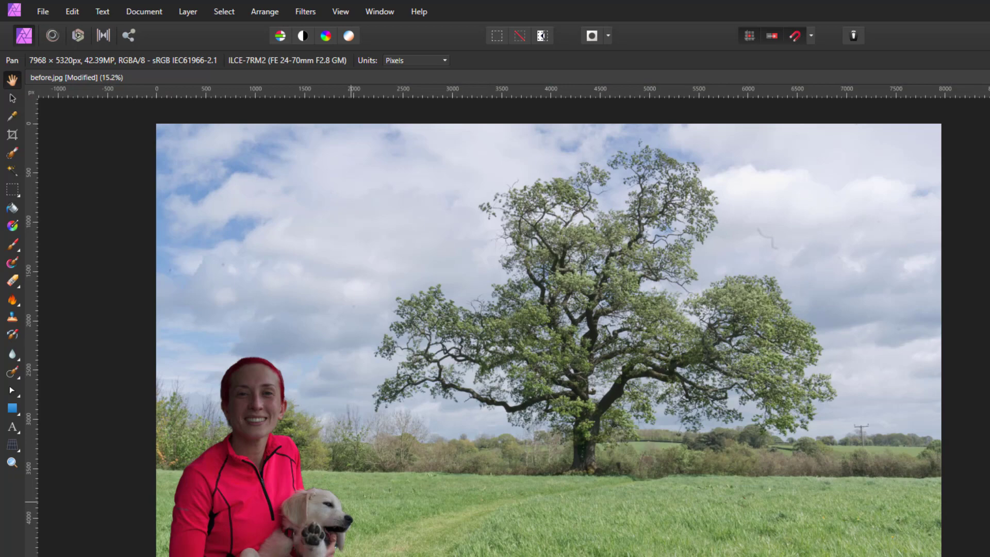
{"action": "scroll", "coordinate": [411, 542], "scroll_direction": "up", "scroll_amount": 3}
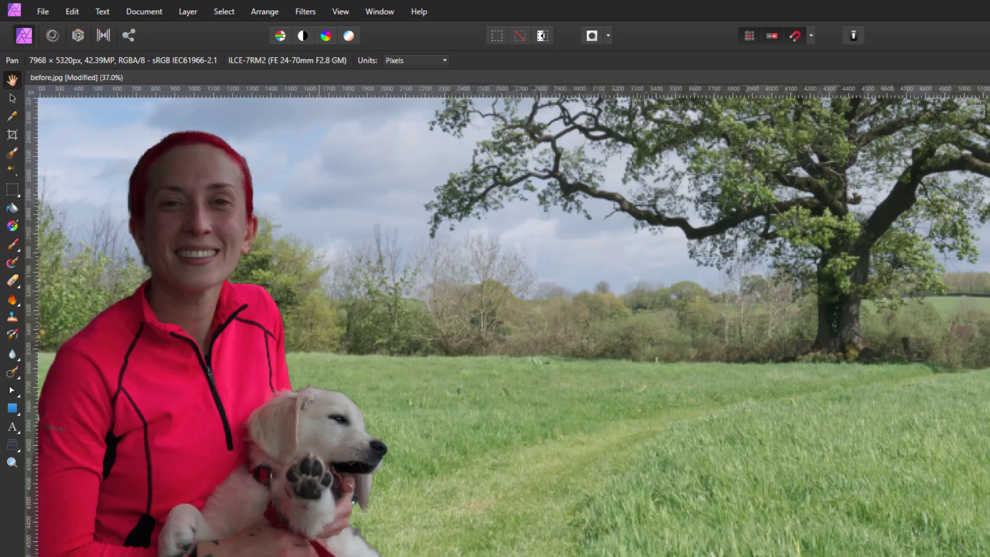
{"action": "scroll", "coordinate": [409, 534], "scroll_direction": "up", "scroll_amount": 5}
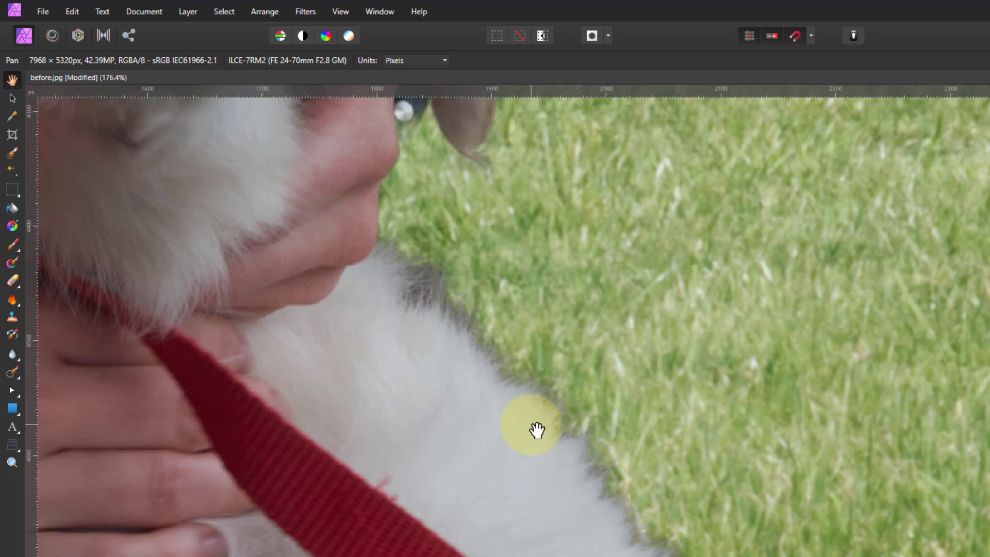
{"action": "scroll", "coordinate": [510, 420], "scroll_direction": "down", "scroll_amount": 2}
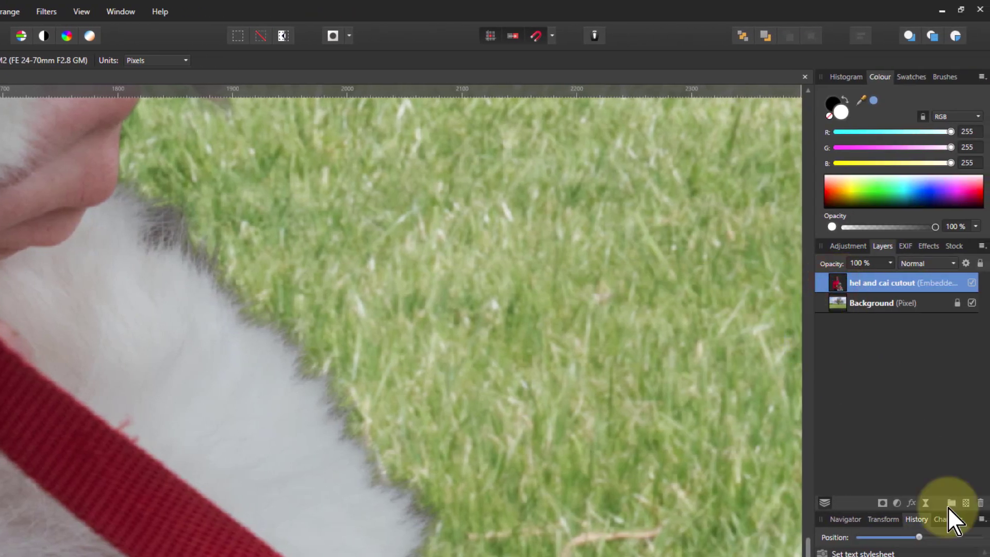
- Add an empty pixel layer and choose the Clone Brush sampling Current Layer & Below
{"action": "left_click", "coordinate": [964, 504]}
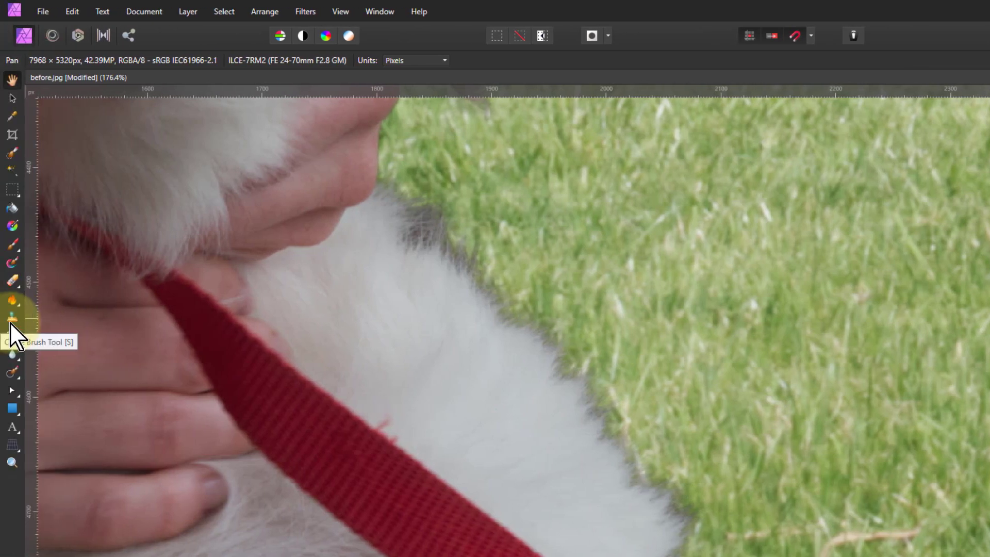
{"action": "left_click", "coordinate": [11, 321]}
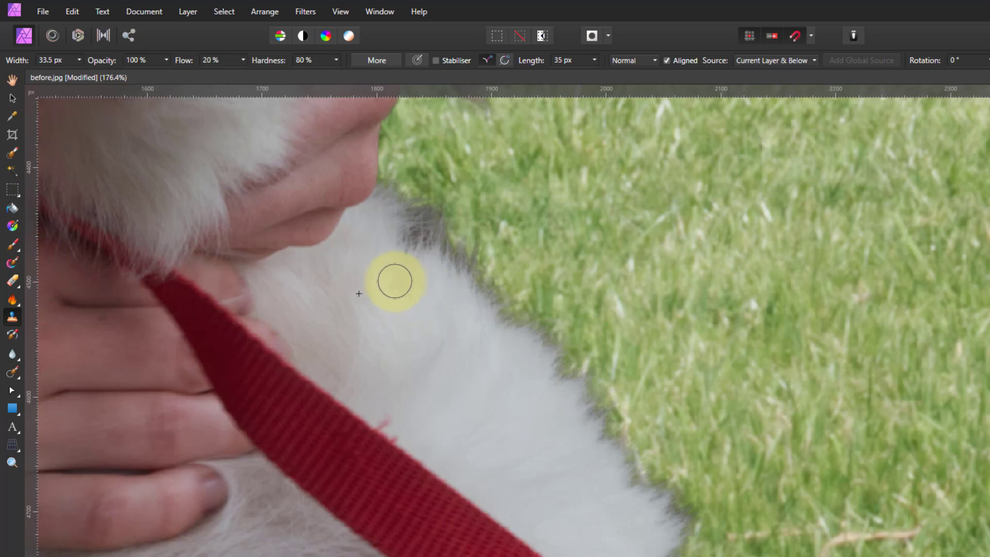
{"action": "left_click", "coordinate": [376, 272]}
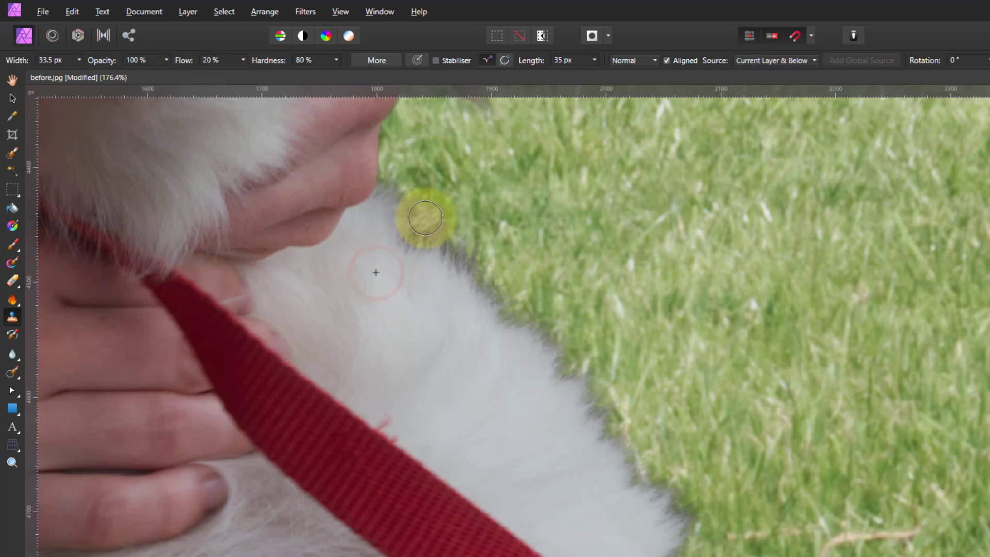
{"action": "mouse_move", "coordinate": [425, 217]}
{"action": "left_mouse_down"}
{"action": "mouse_move", "coordinate": [422, 240]}
{"action": "mouse_move", "coordinate": [405, 223]}
{"action": "mouse_move", "coordinate": [443, 244]}
{"action": "mouse_move", "coordinate": [465, 219]}
{"action": "mouse_move", "coordinate": [468, 192]}
{"action": "mouse_move", "coordinate": [486, 181]}
{"action": "left_mouse_up"}
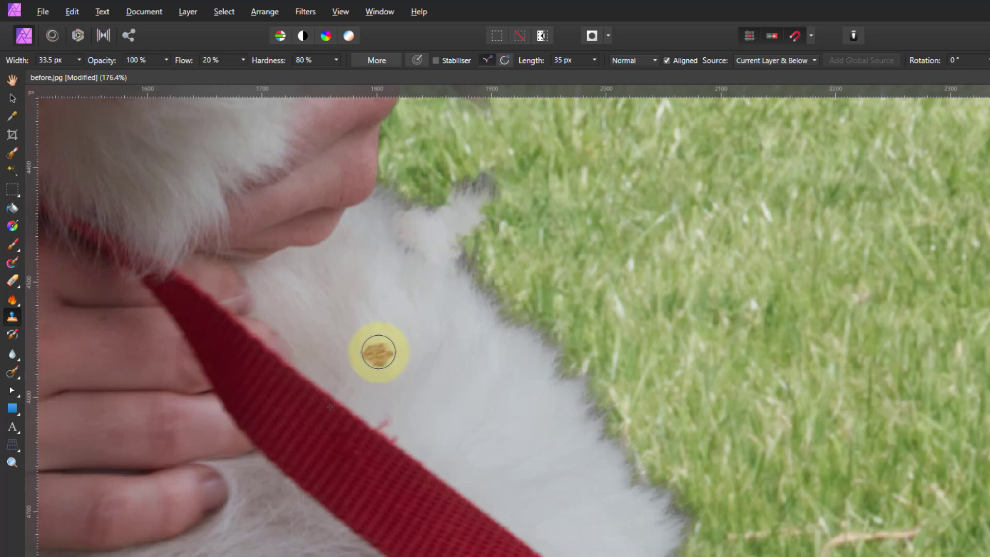
{"action": "mouse_move", "coordinate": [379, 352]}
{"action": "left_mouse_down"}
{"action": "mouse_move", "coordinate": [433, 338]}
{"action": "mouse_move", "coordinate": [404, 322]}
{"action": "mouse_move", "coordinate": [389, 289]}
{"action": "mouse_move", "coordinate": [391, 301]}
{"action": "left_mouse_up"}
{"action": "key", "text": "ctrl+z"}
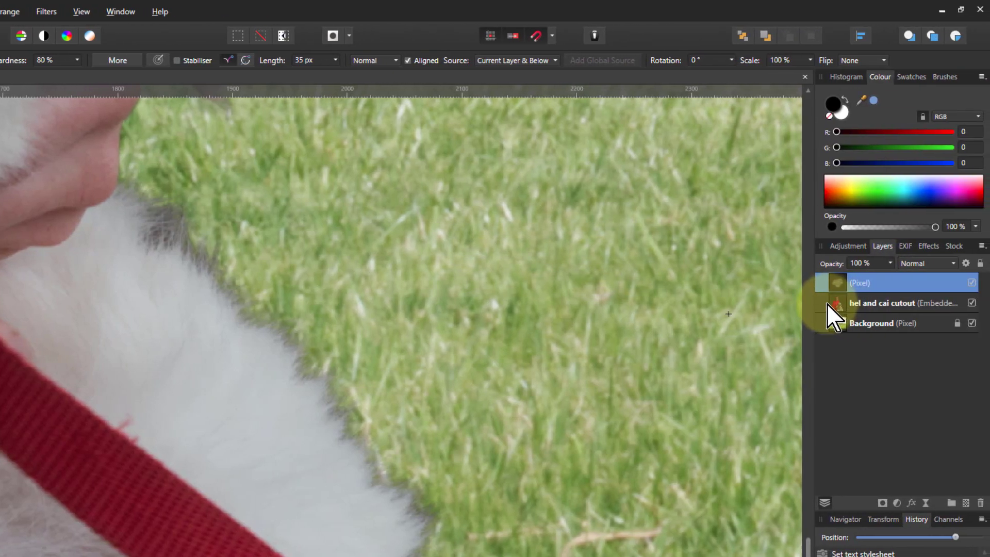
{"action": "left_click", "coordinate": [834, 305]}
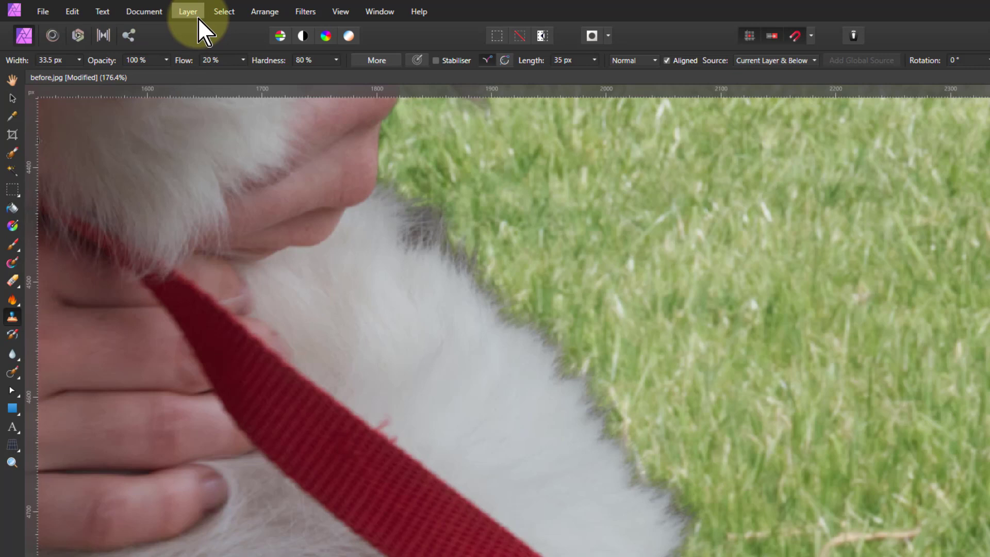
- Load the cutout layer's outline as a selection and zoom in on the puppy's chest
{"action": "key", "text": "ctrl+0"}
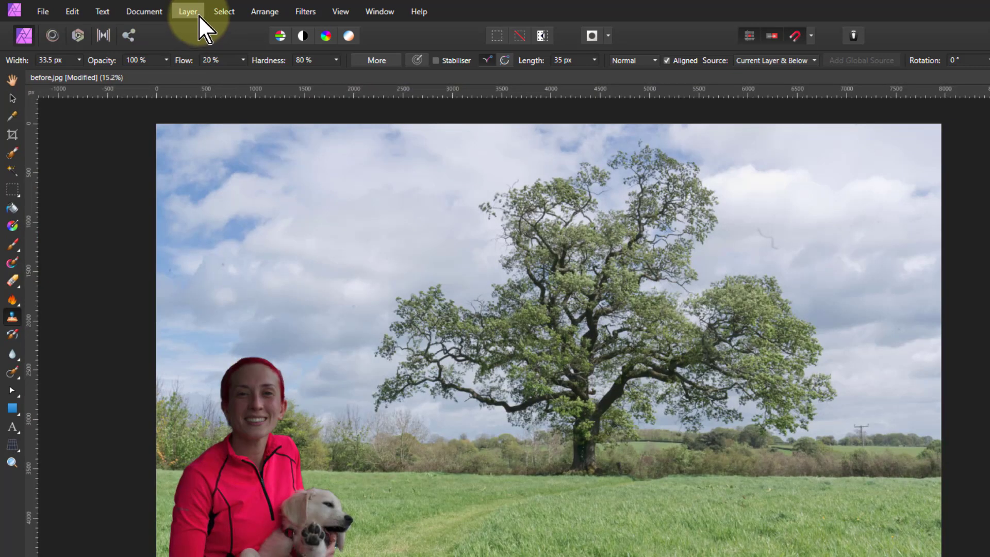
{"action": "left_click", "coordinate": [221, 11]}
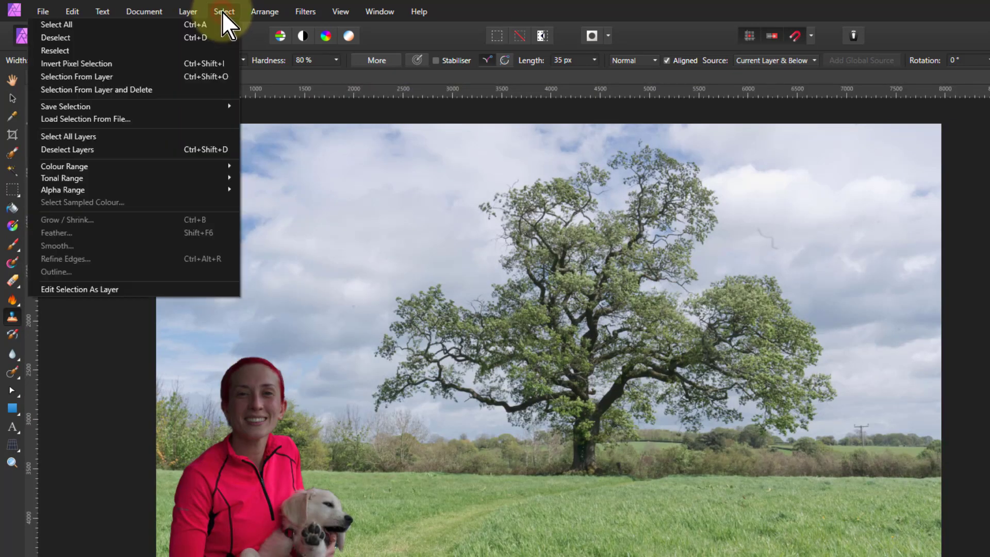
{"action": "left_click", "coordinate": [103, 76]}
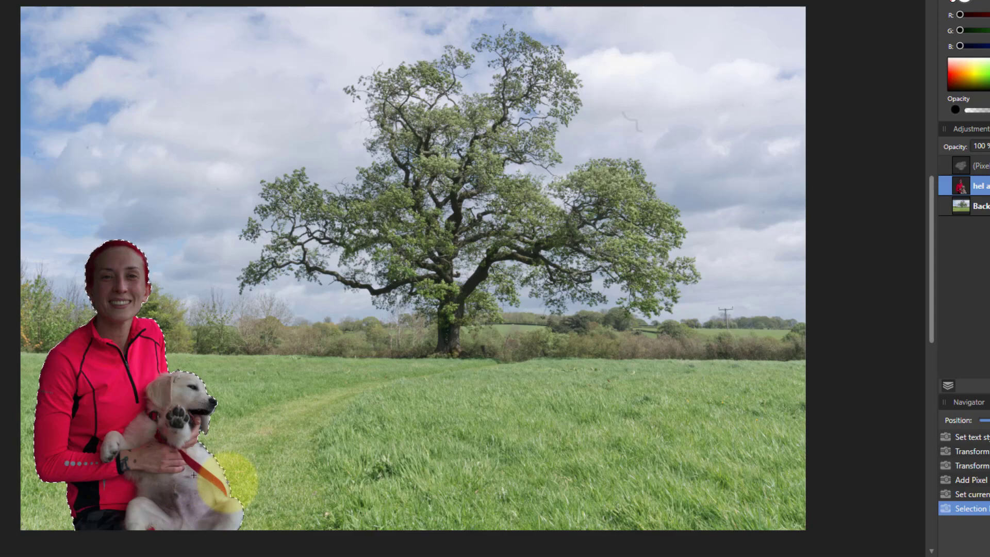
{"action": "left_click", "coordinate": [106, 448]}
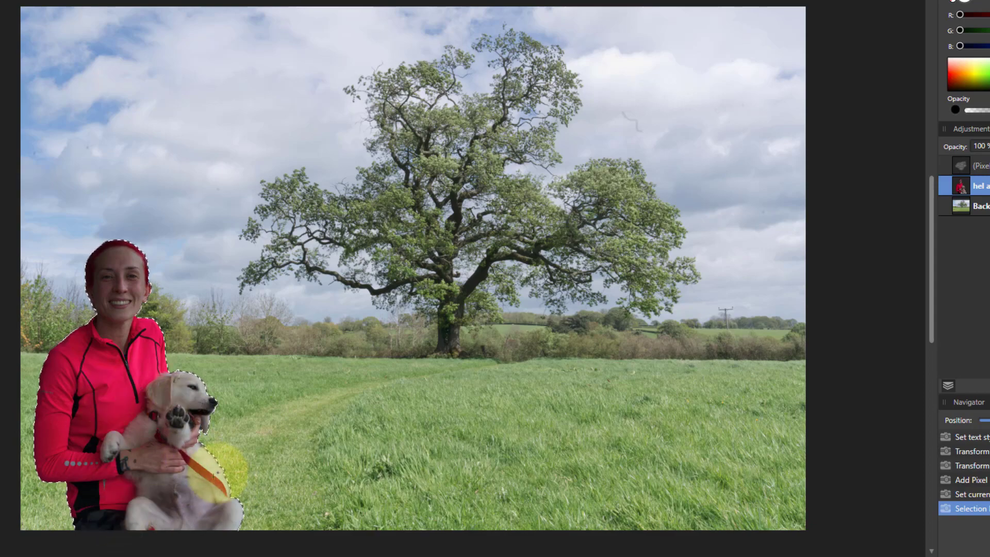
{"action": "scroll", "coordinate": [222, 477], "scroll_direction": "up", "scroll_amount": 8}
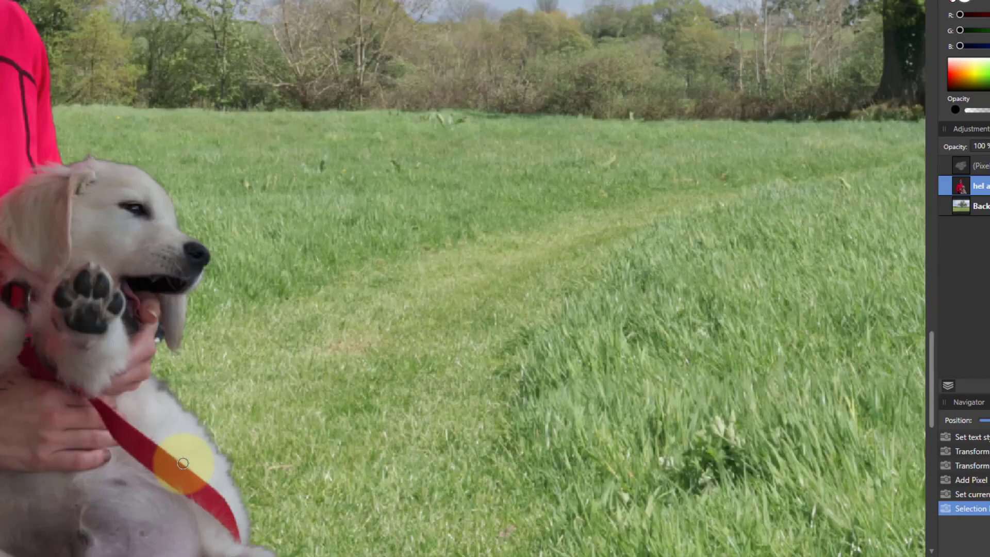
{"action": "scroll", "coordinate": [130, 367], "scroll_direction": "up", "scroll_amount": 5}
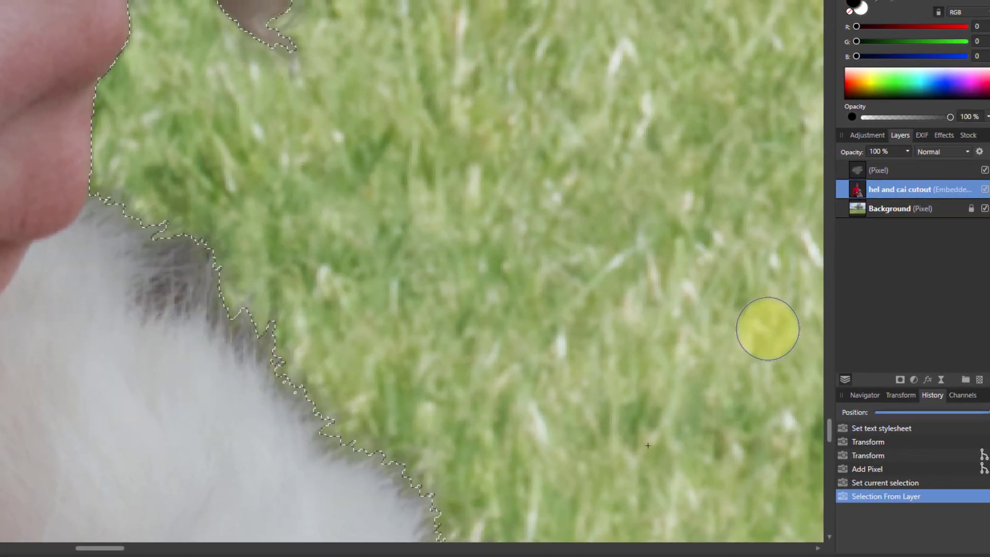
- On the top pixel layer, clone clean fur over the puppy's grassy edge near the chin
{"action": "left_click", "coordinate": [858, 170]}
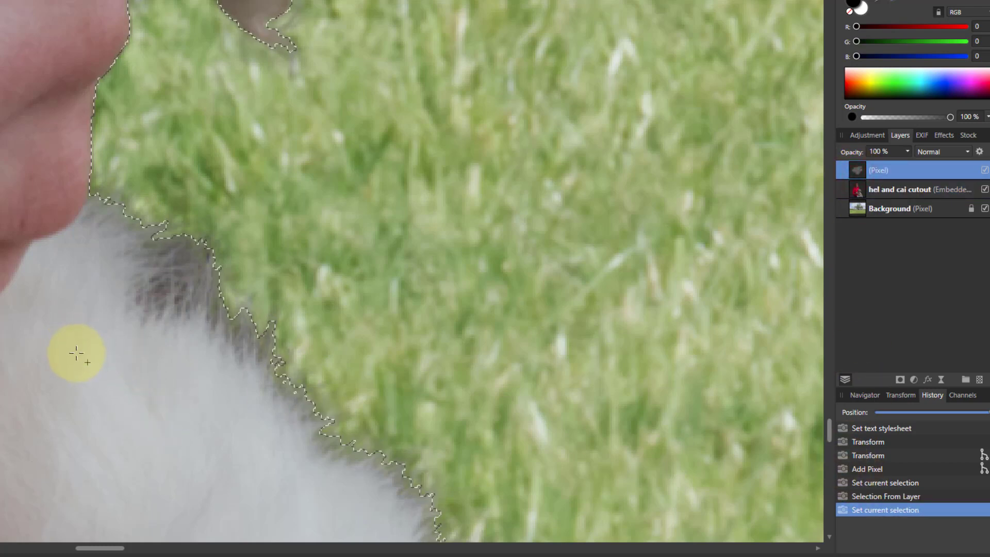
{"action": "left_click", "coordinate": [76, 353], "text": "alt"}
{"action": "left_click", "coordinate": [136, 285]}
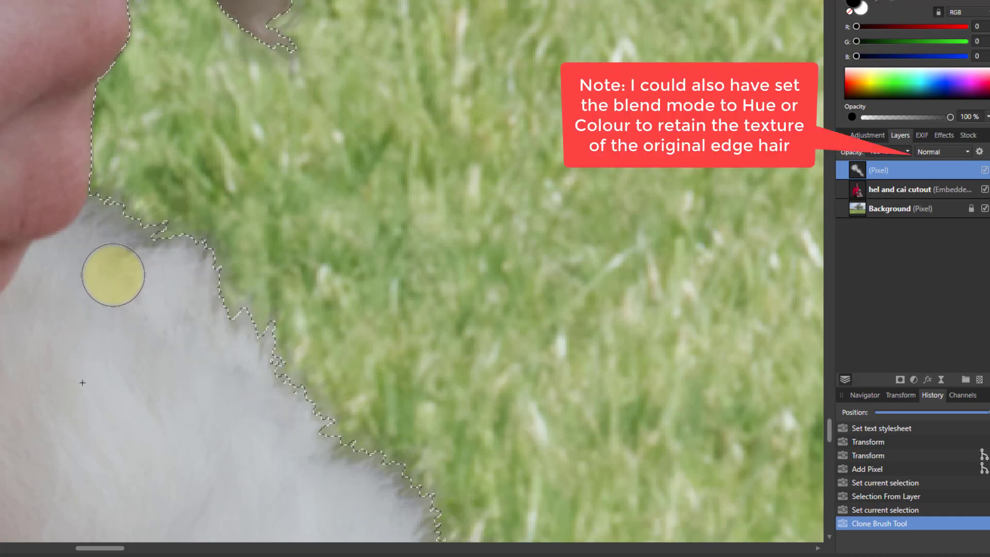
{"action": "left_click", "coordinate": [74, 297], "text": "alt"}
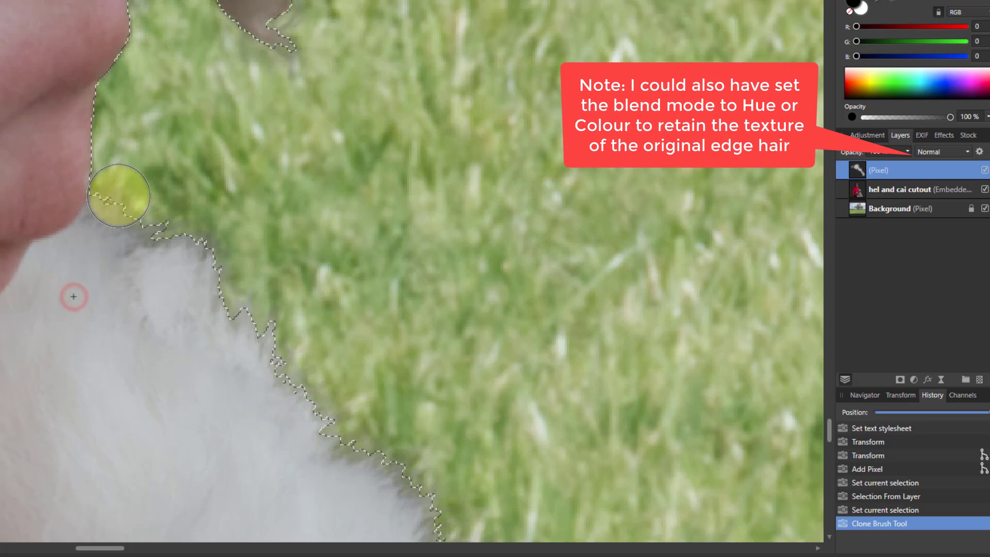
{"action": "left_click_drag", "start_coordinate": [117, 209], "coordinate": [121, 214]}
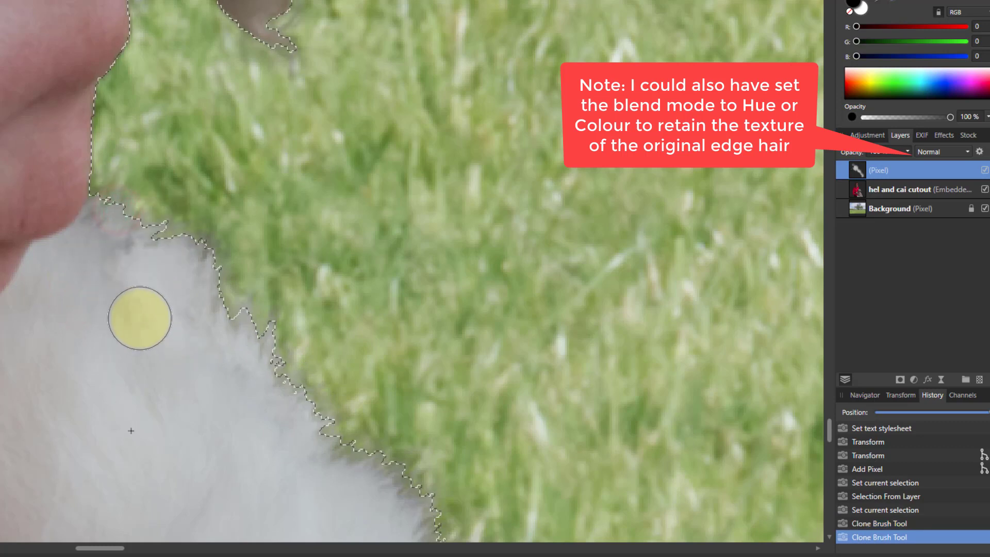
{"action": "left_click", "coordinate": [71, 360], "text": "alt"}
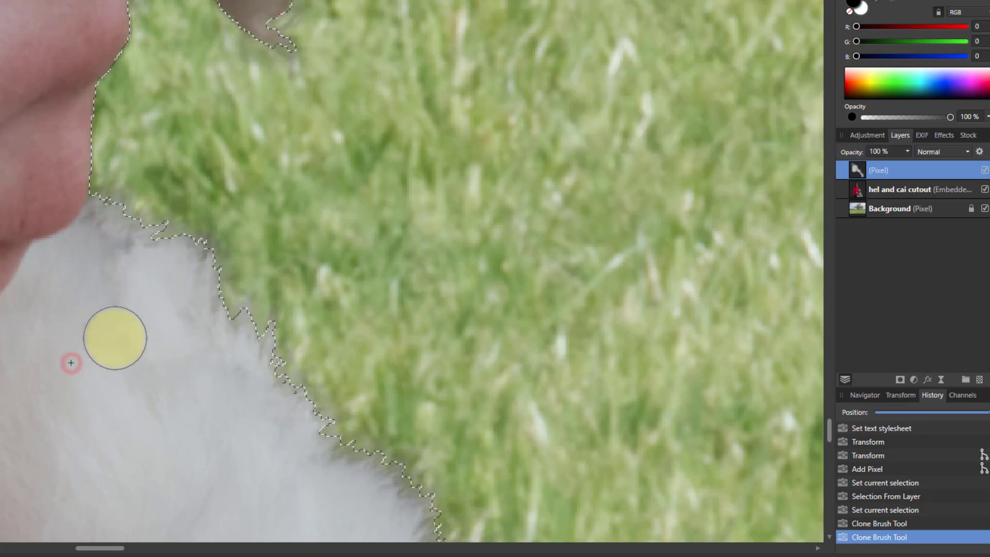
{"action": "left_click_drag", "start_coordinate": [118, 312], "coordinate": [181, 355]}
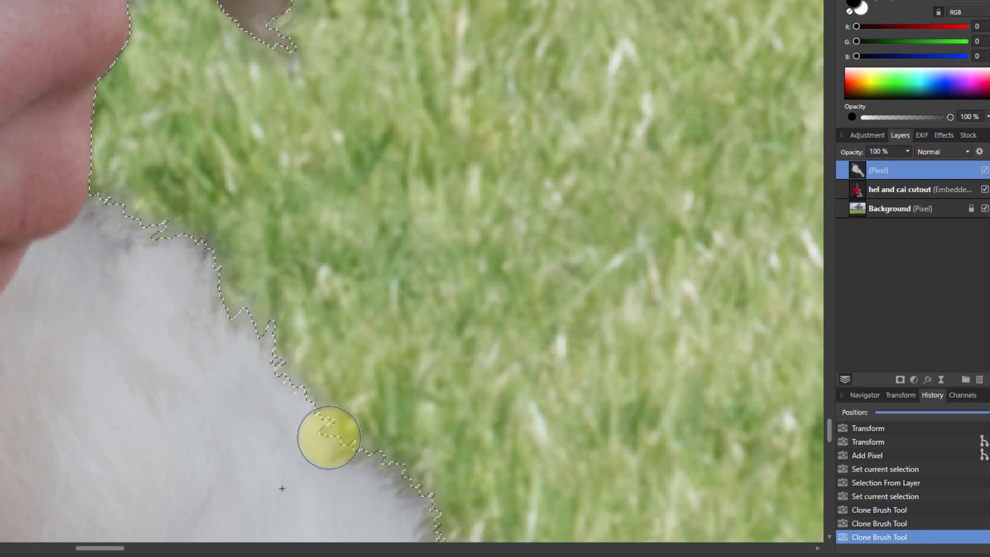
{"action": "scroll", "coordinate": [366, 475], "scroll_direction": "down", "scroll_amount": 5}
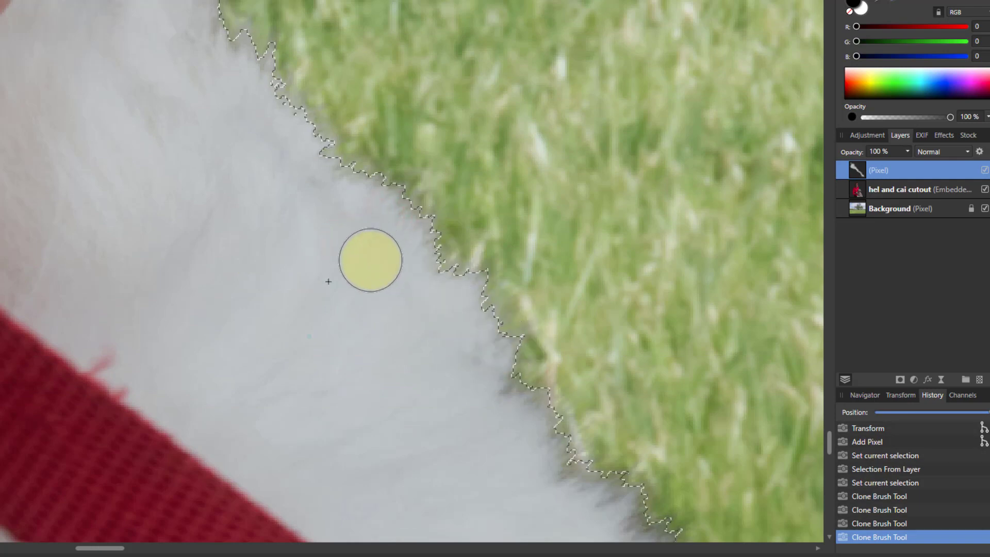
- Resample clean fur and paint it over the dark fringe further down the fur edge
{"action": "left_click", "coordinate": [347, 270], "text": "alt"}
{"action": "left_click", "coordinate": [371, 239]}
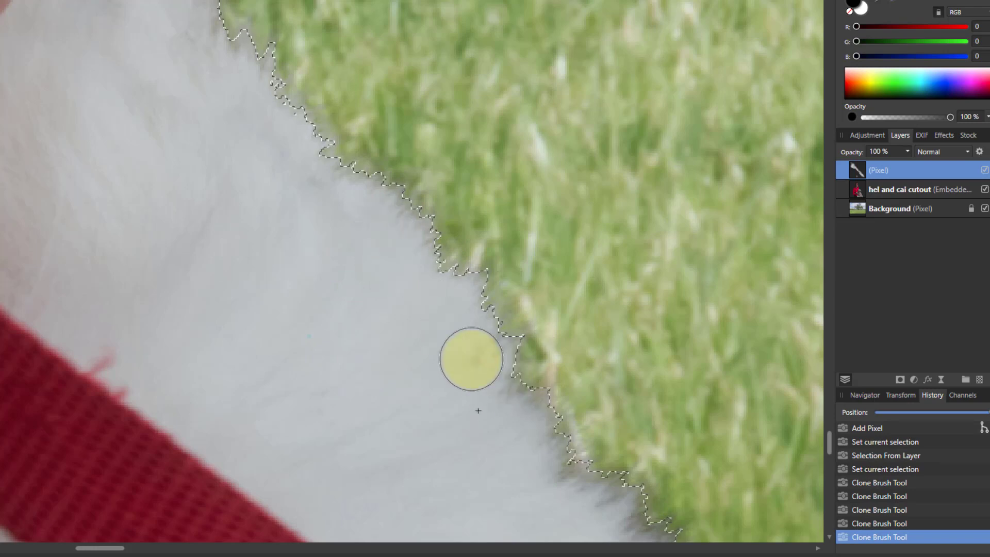
{"action": "left_click", "coordinate": [316, 197], "text": "alt"}
{"action": "left_click", "coordinate": [400, 222]}
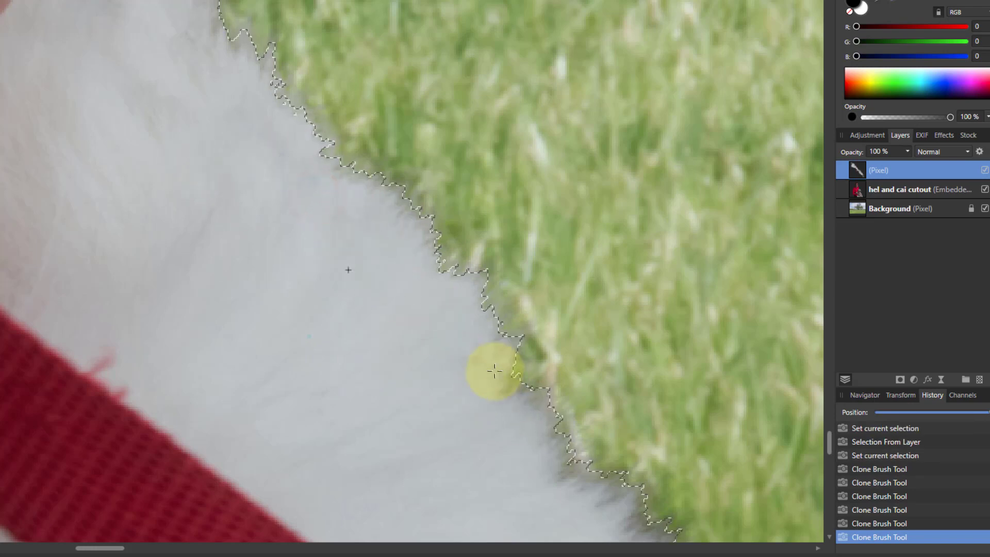
{"action": "left_click", "coordinate": [452, 385], "text": "alt"}
{"action": "left_click", "coordinate": [487, 356]}
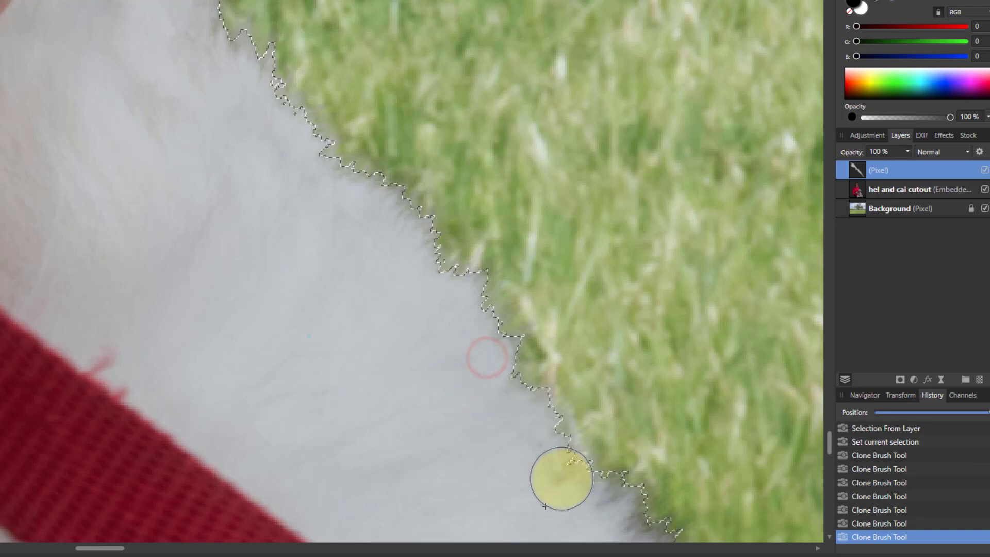
{"action": "scroll", "coordinate": [584, 448], "scroll_direction": "down", "scroll_amount": 10}
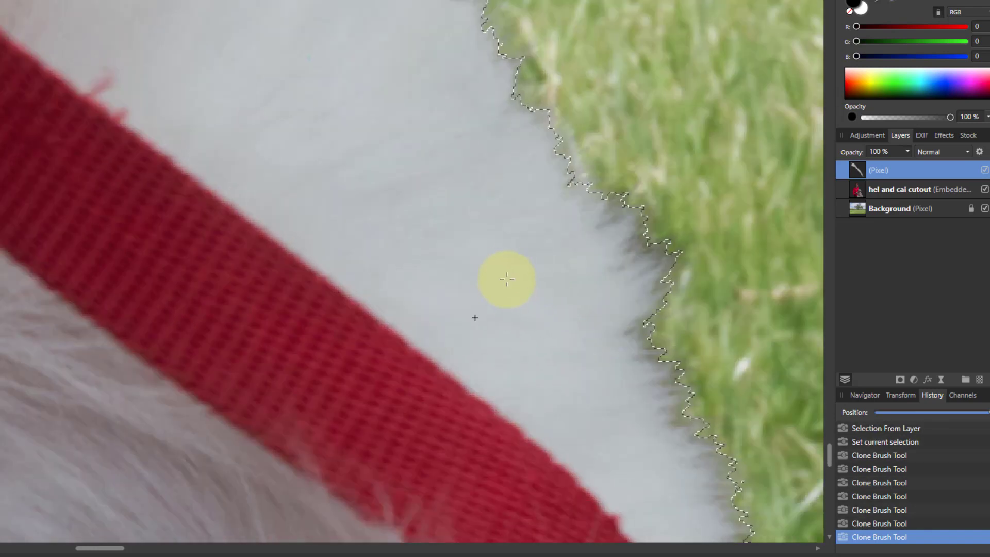
{"action": "left_click", "coordinate": [510, 223], "text": "alt"}
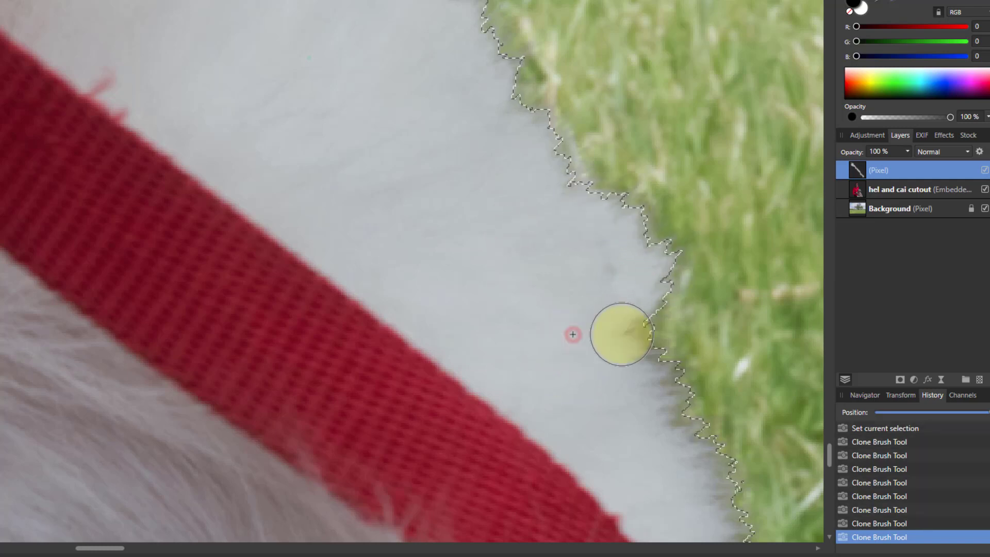
- Clone more clean fur patches over the edge beside the strap
{"action": "left_click", "coordinate": [623, 333]}
{"action": "left_click", "coordinate": [562, 347], "text": "alt"}
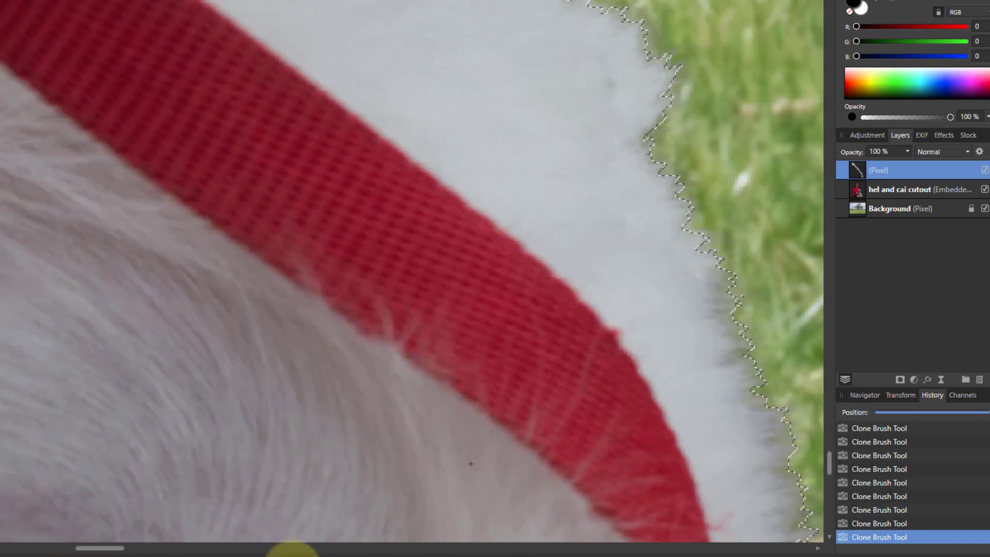
{"action": "left_click_drag", "start_coordinate": [103, 548], "coordinate": [132, 549]}
{"action": "scroll", "coordinate": [280, 324], "scroll_direction": "down", "scroll_amount": 3}
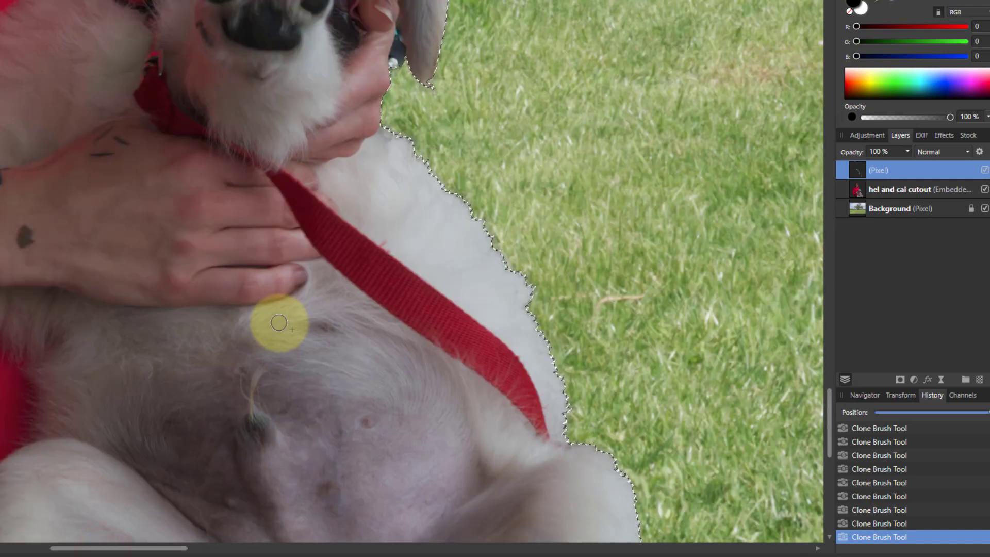
{"action": "left_click", "coordinate": [457, 316]}
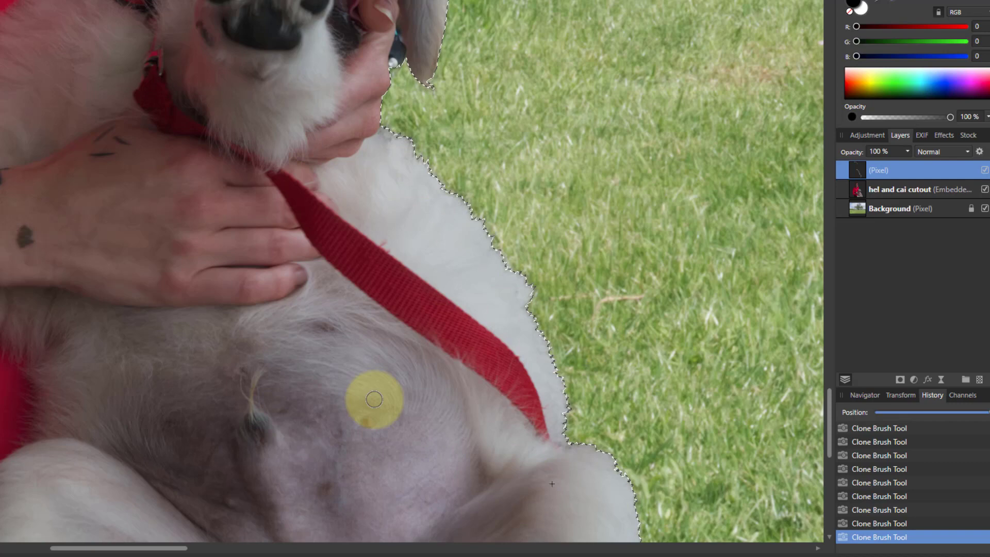
{"action": "scroll", "coordinate": [23, 238], "scroll_direction": "up", "scroll_amount": 2}
{"action": "scroll", "coordinate": [8, 56], "scroll_direction": "up", "scroll_amount": 9}
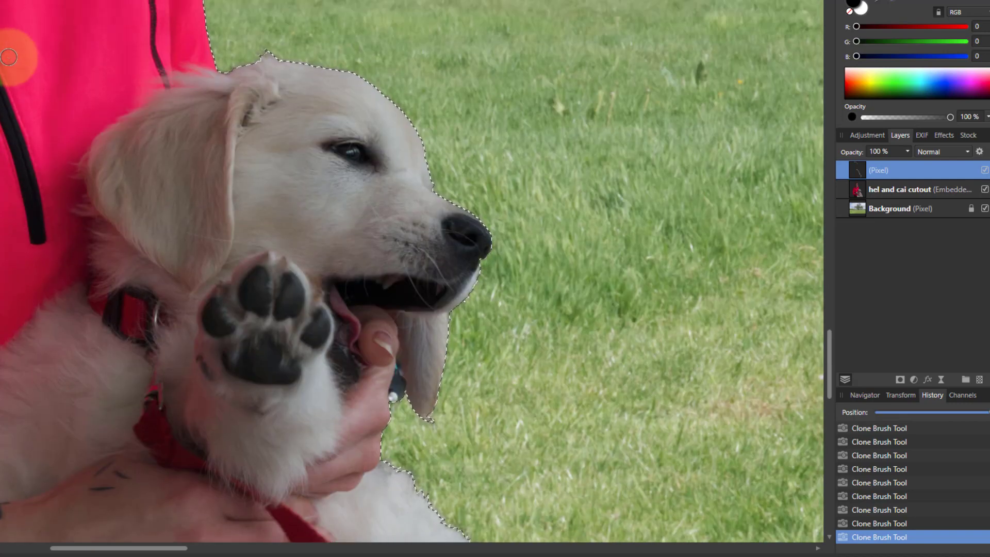
{"action": "scroll", "coordinate": [264, 210], "scroll_direction": "up", "scroll_amount": 2}
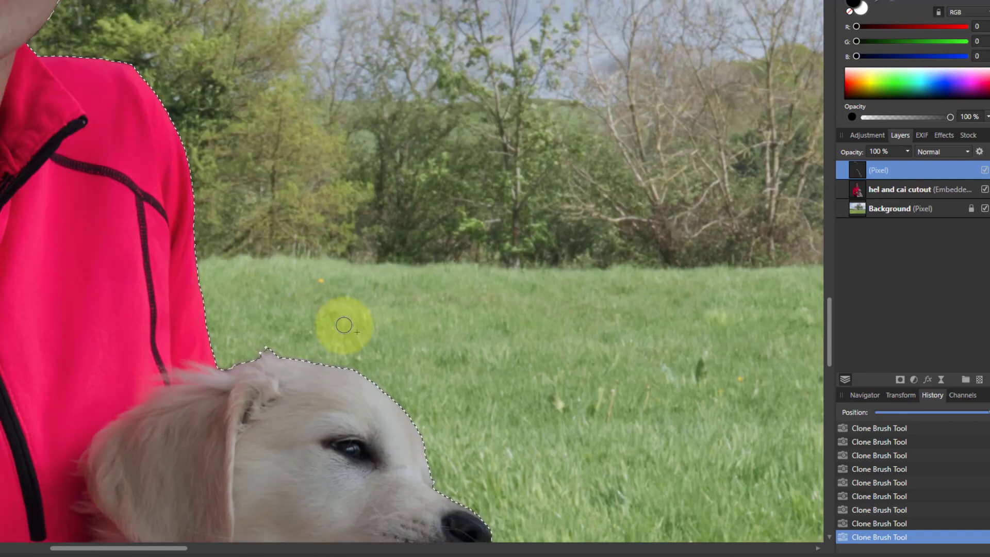
- Deselect, merge the cloned pixel layer down into the cutout, and select the cutout layer
{"action": "key", "text": "ctrl+0"}
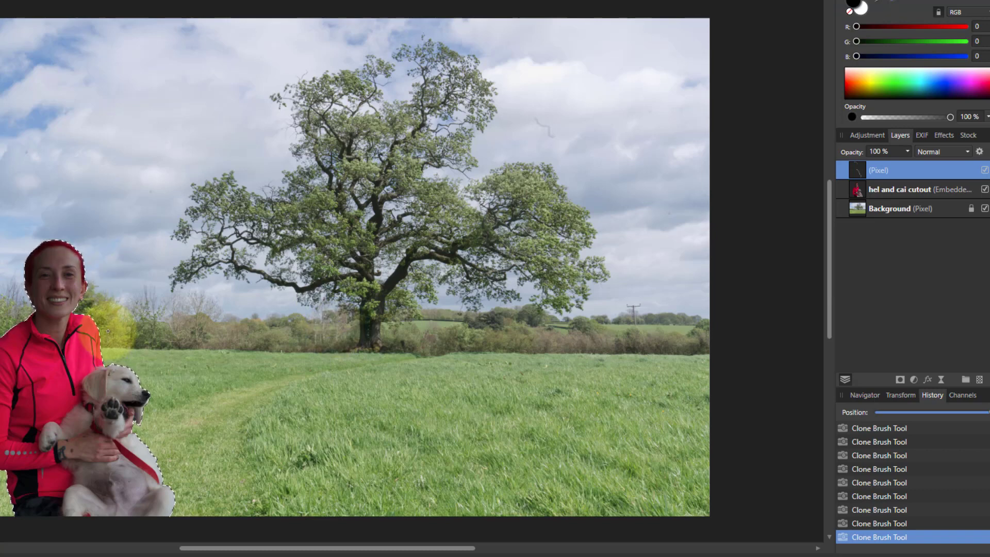
{"action": "key", "text": "ctrl+d"}
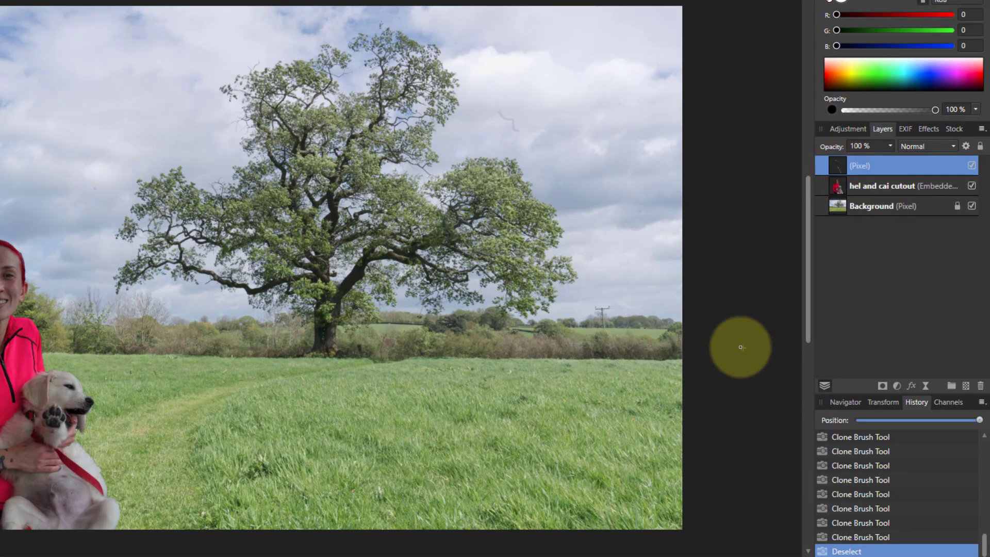
{"action": "right_click", "coordinate": [839, 166]}
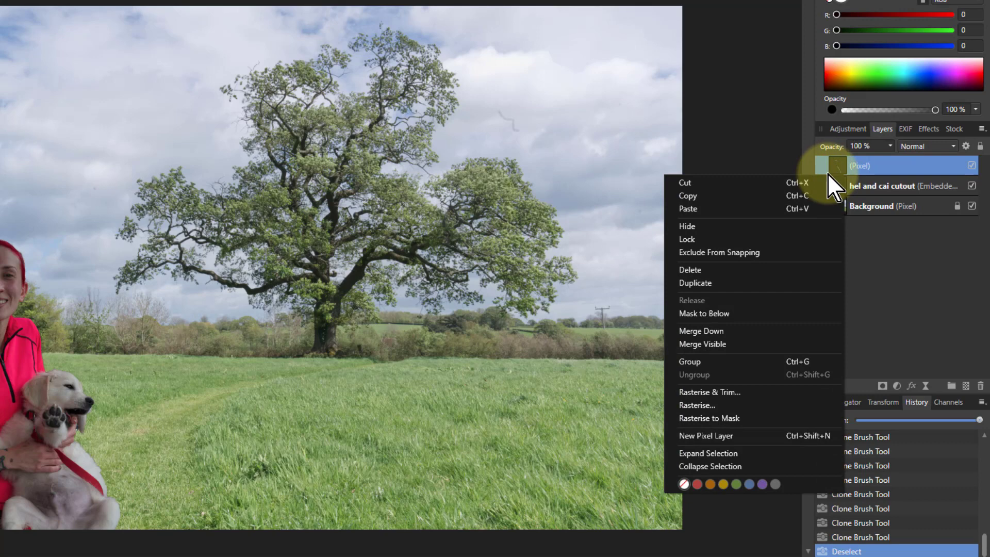
{"action": "left_click", "coordinate": [734, 333]}
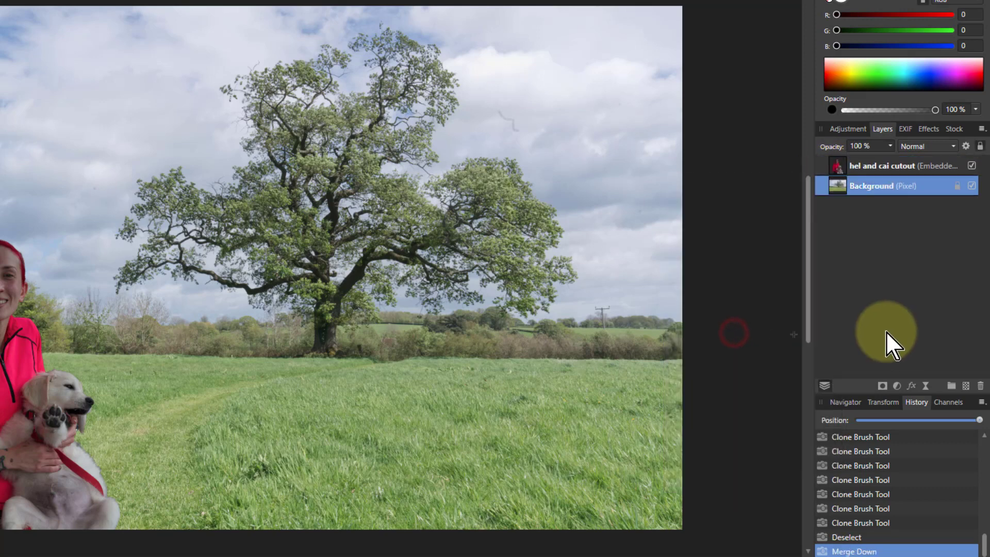
{"action": "left_click", "coordinate": [840, 167]}
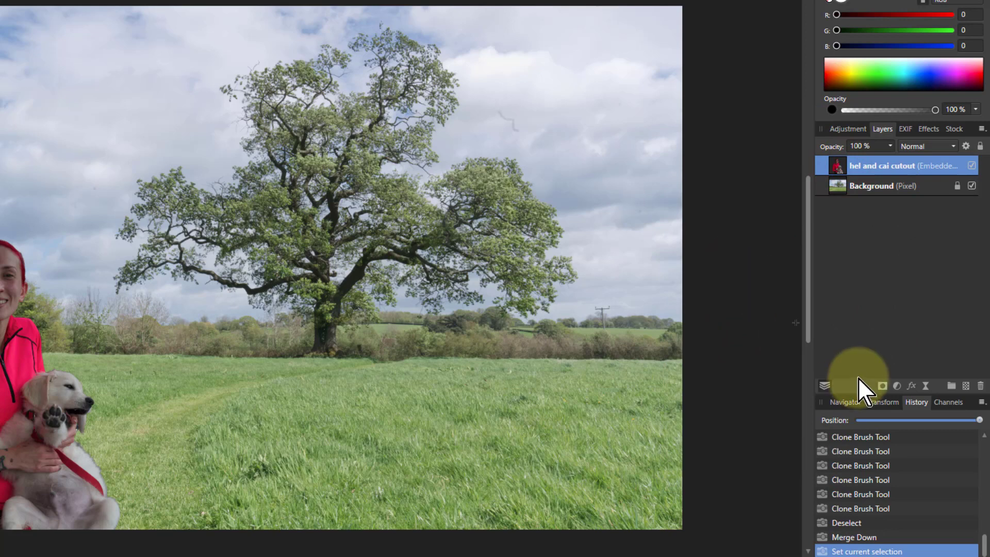
- Add a Curves adjustment to the cutout with its midpoint raised up and left to brighten strongly
{"action": "left_click", "coordinate": [895, 385]}
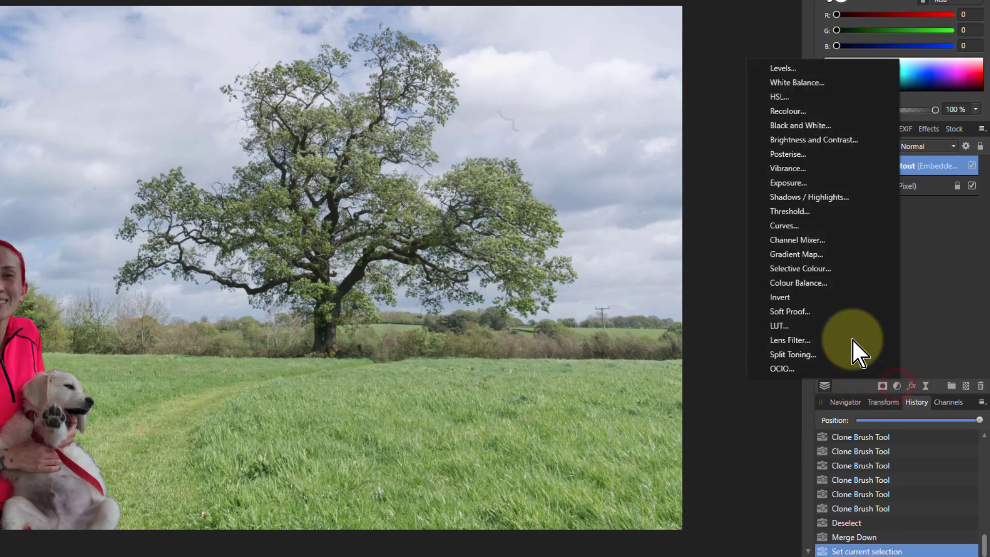
{"action": "left_click", "coordinate": [796, 226]}
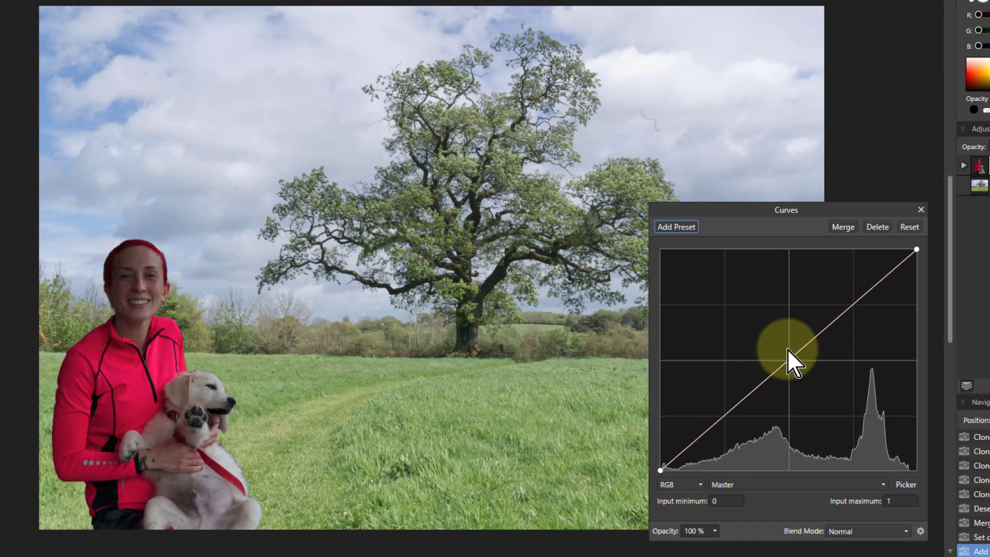
{"action": "left_click_drag", "start_coordinate": [788, 358], "coordinate": [750, 317]}
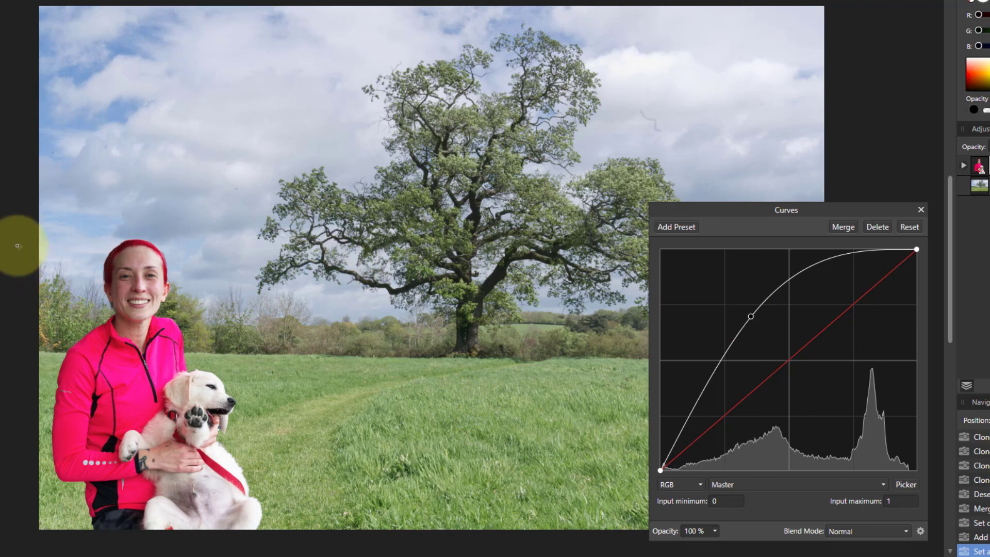
{"action": "left_click", "coordinate": [963, 166]}
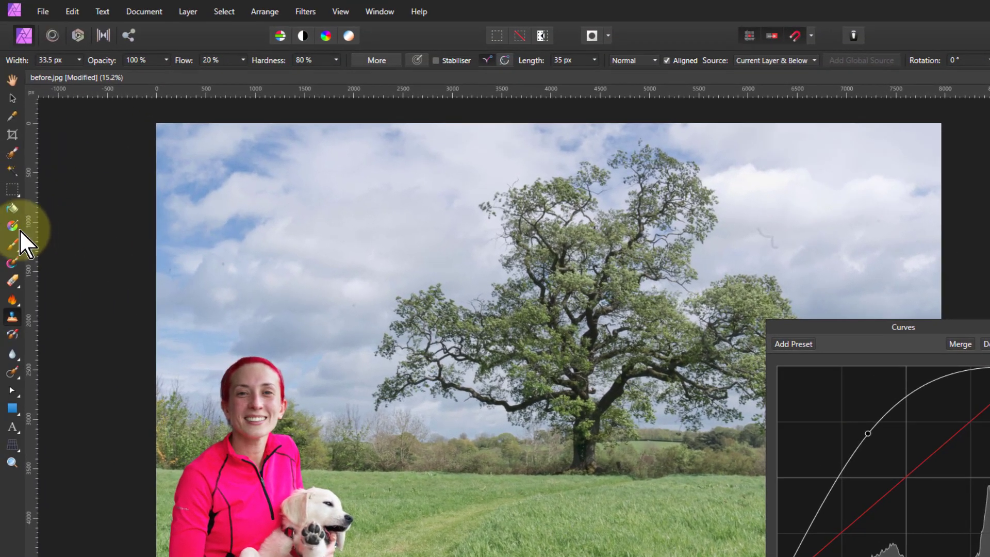
- Draw a reversed linear gradient mask across the woman with its left stop set to black
{"action": "left_click", "coordinate": [12, 227]}
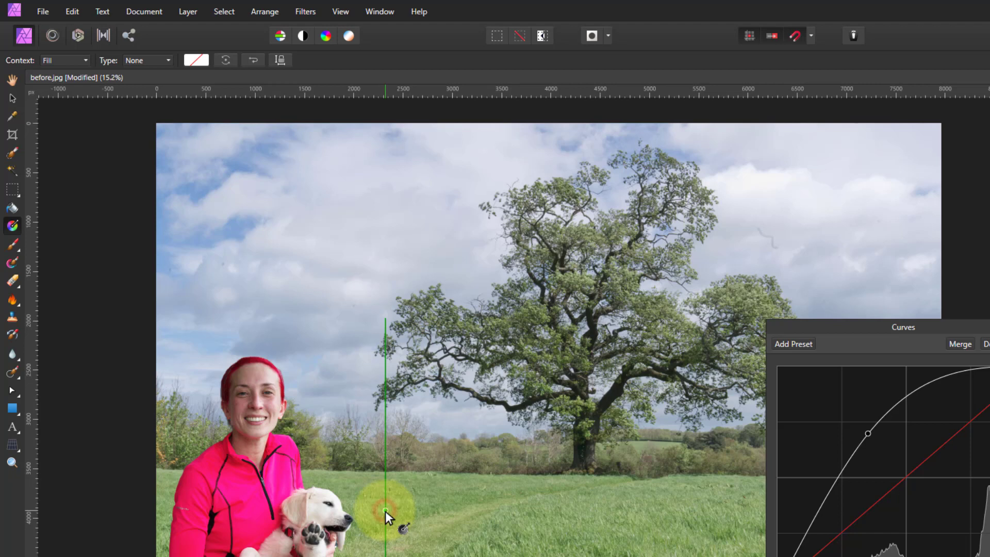
{"action": "left_click_drag", "start_coordinate": [385, 510], "coordinate": [166, 512]}
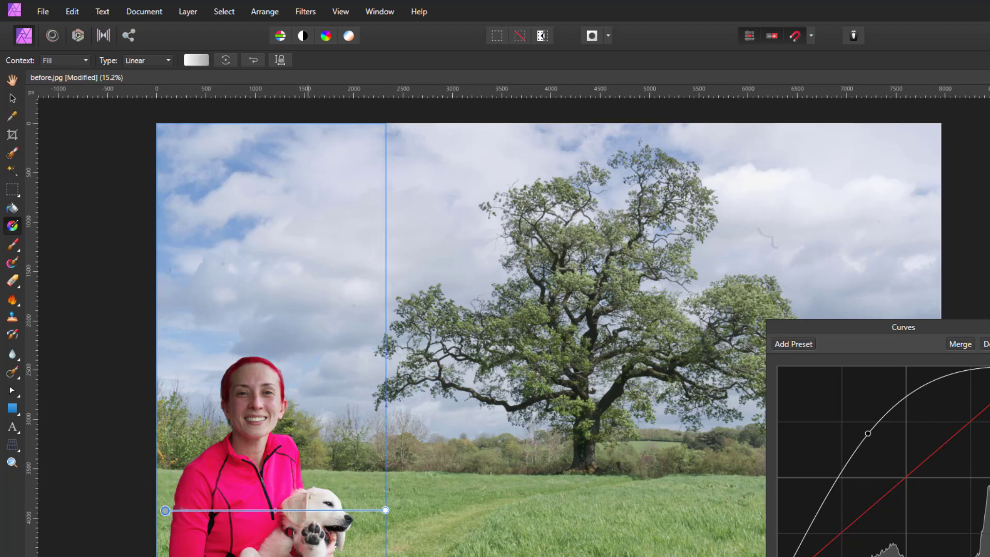
{"action": "left_click", "coordinate": [196, 60]}
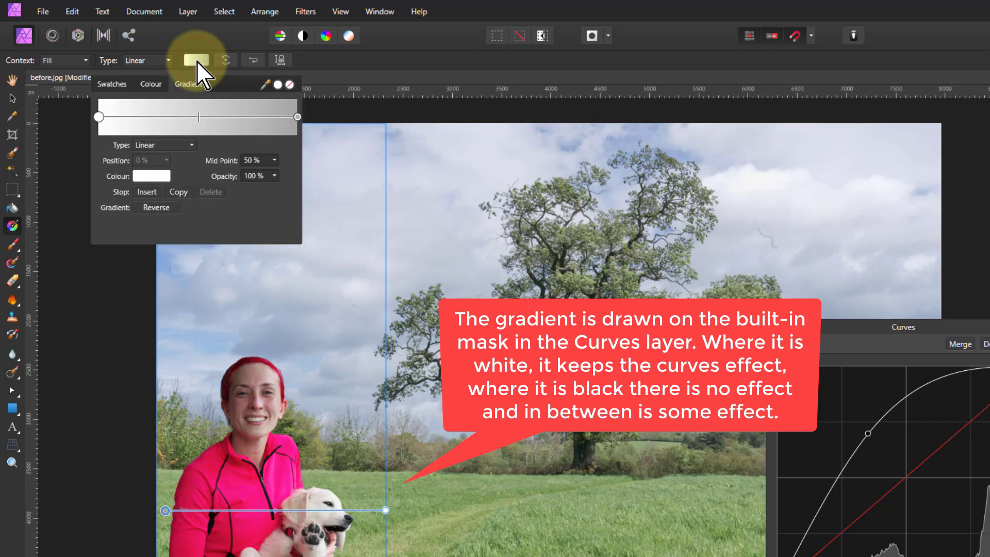
{"action": "left_click", "coordinate": [152, 208]}
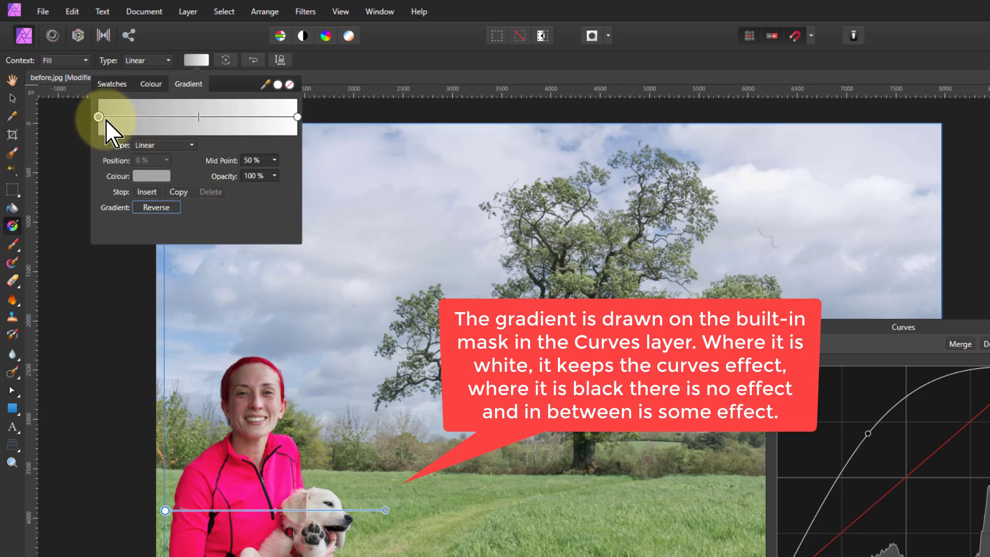
{"action": "left_click", "coordinate": [149, 177]}
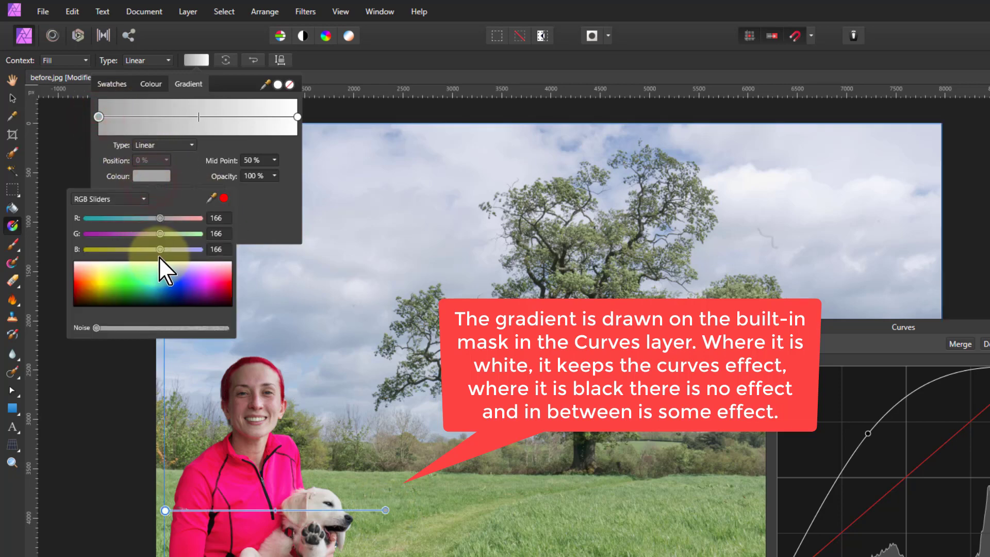
{"action": "left_click", "coordinate": [132, 309]}
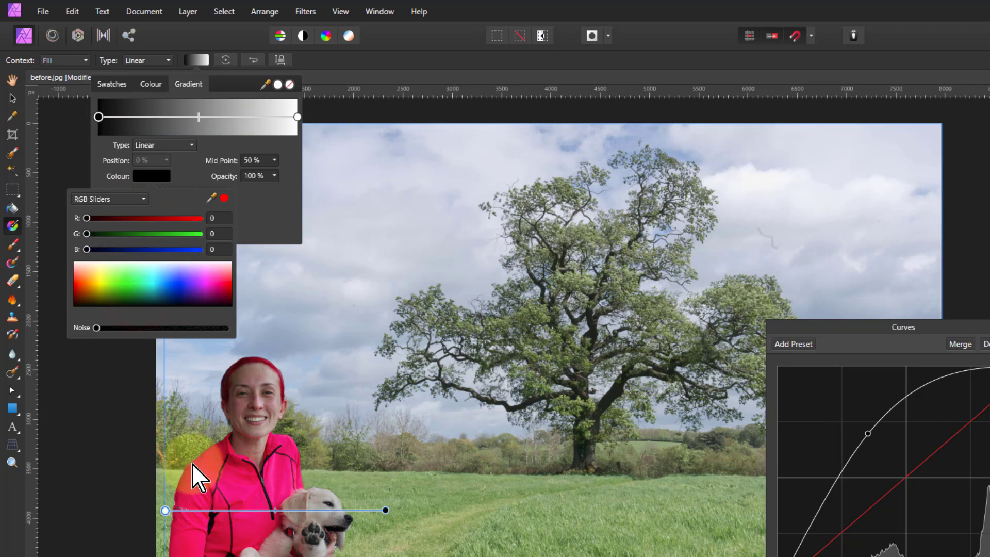
{"action": "left_click", "coordinate": [176, 498]}
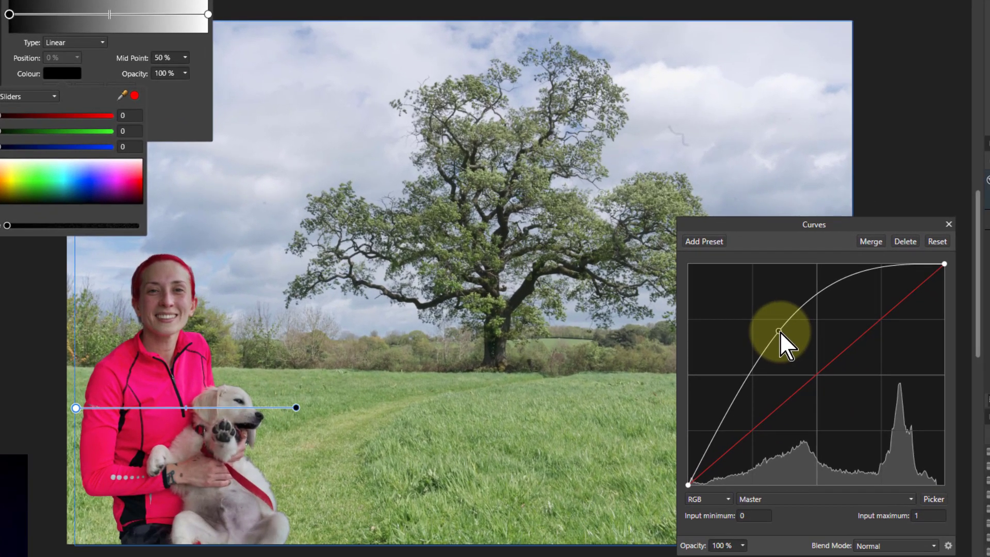
{"action": "left_click", "coordinate": [779, 332]}
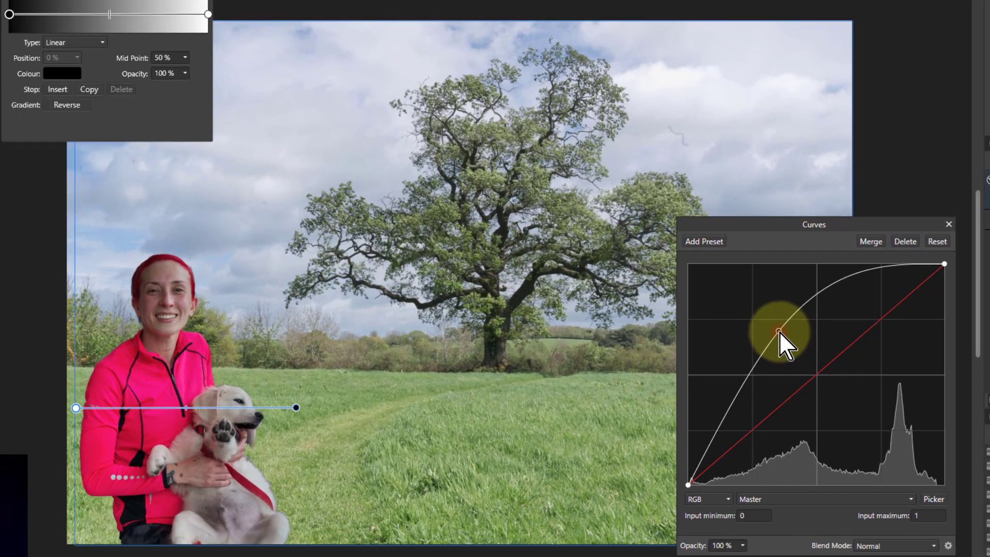
- Lower the curve point slightly and set the gradient midpoint to 55%
{"action": "left_click", "coordinate": [780, 331]}
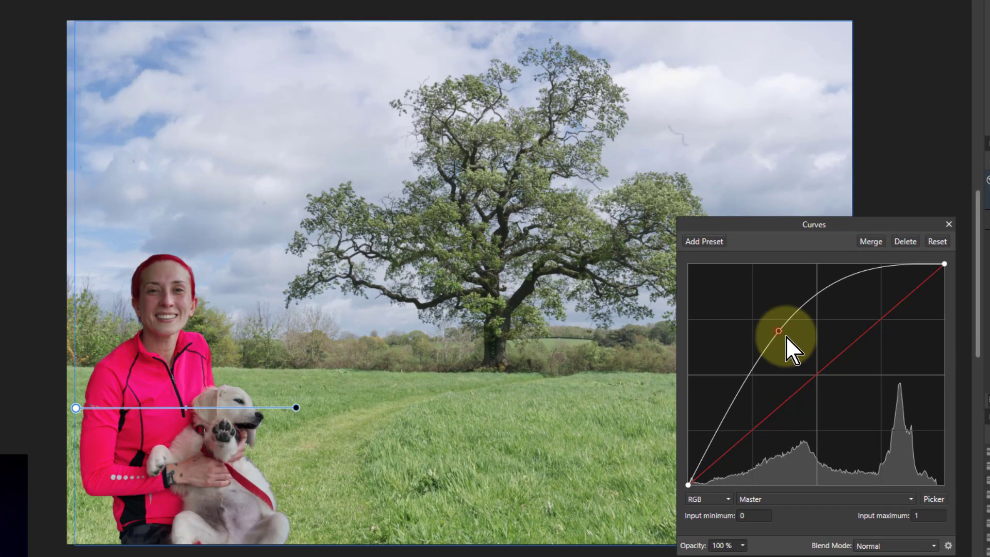
{"action": "left_click_drag", "start_coordinate": [783, 336], "coordinate": [787, 336]}
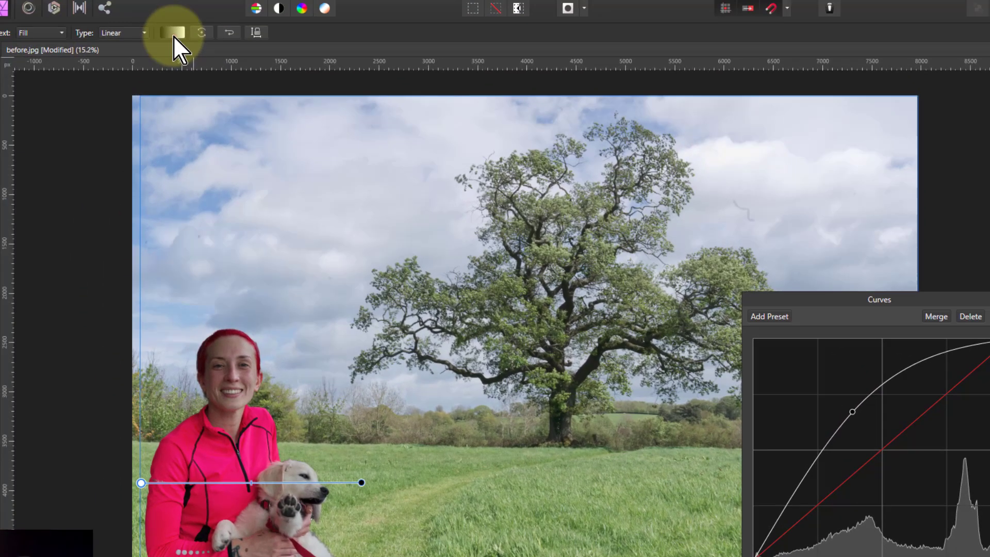
{"action": "left_click", "coordinate": [196, 60]}
{"action": "mouse_move", "coordinate": [199, 116]}
{"action": "left_mouse_down"}
{"action": "mouse_move", "coordinate": [175, 118]}
{"action": "mouse_move", "coordinate": [220, 119]}
{"action": "mouse_move", "coordinate": [206, 119]}
{"action": "left_mouse_up"}
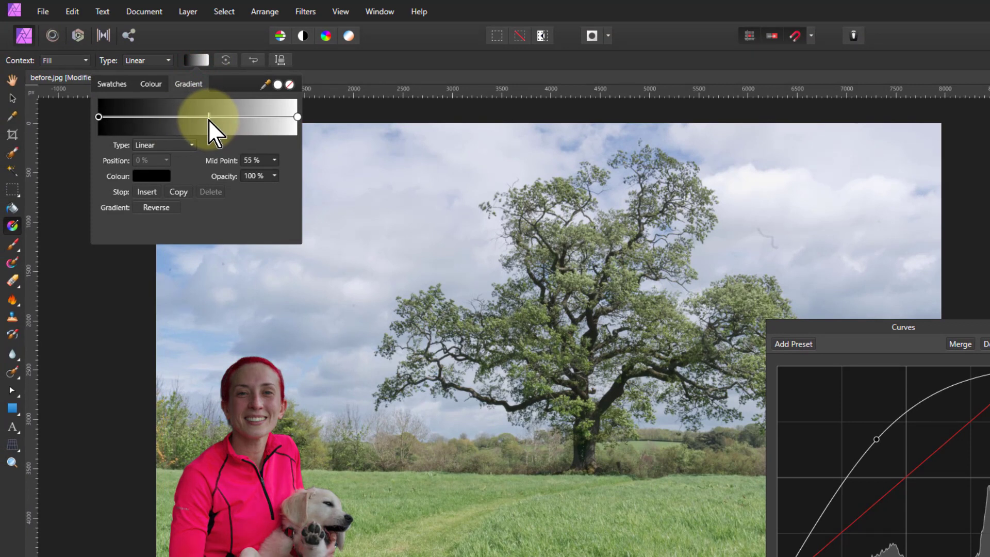
{"action": "left_click_drag", "start_coordinate": [208, 119], "coordinate": [209, 119]}
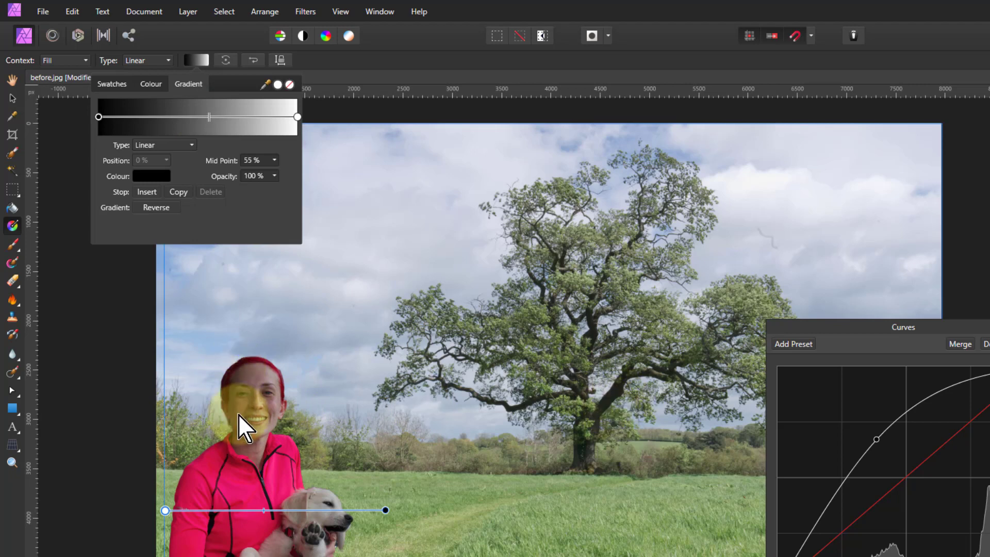
{"action": "key", "text": "Escape"}
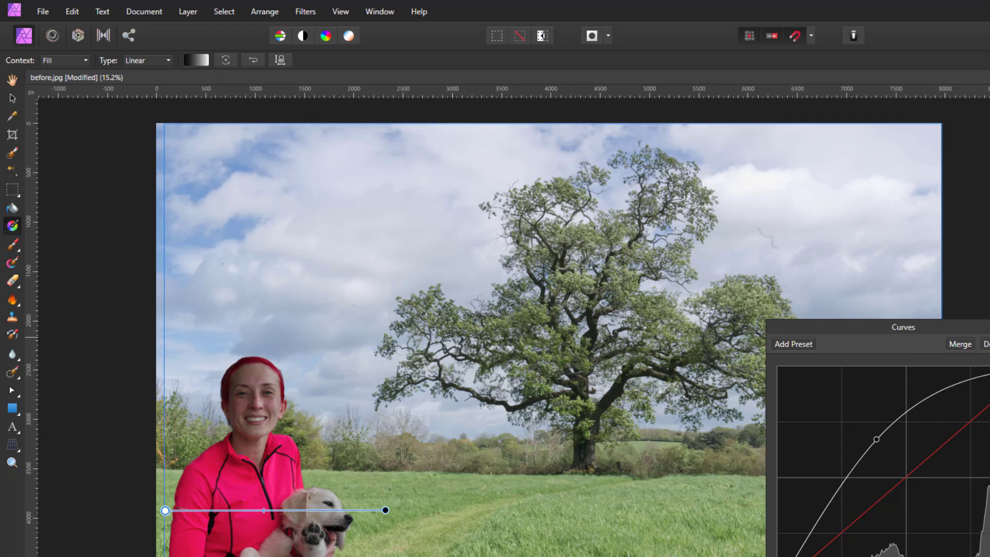
{"action": "key", "text": "Escape"}
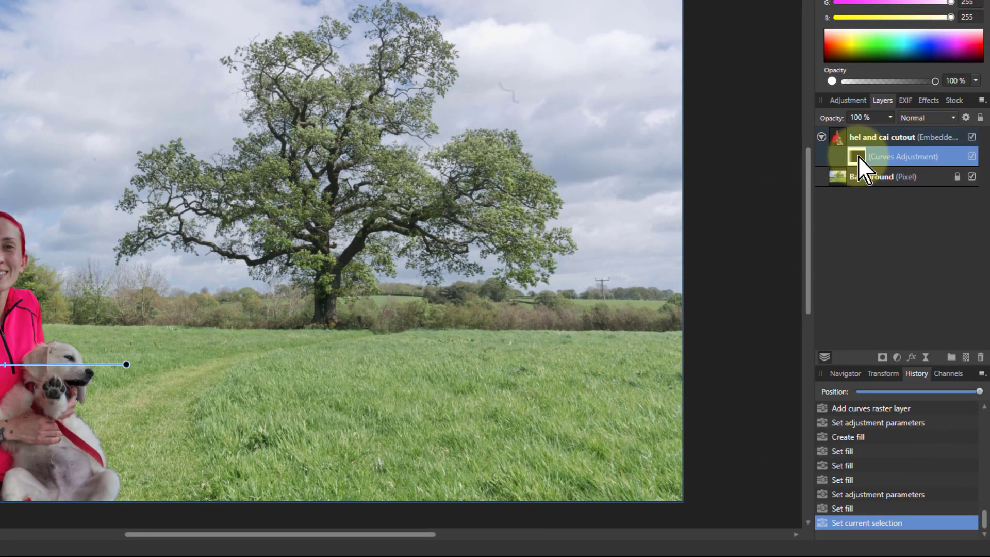
- Add a second brightening Curves adjustment with its midpoint raised, nested inside the cutout
{"action": "left_click", "coordinate": [989, 302]}
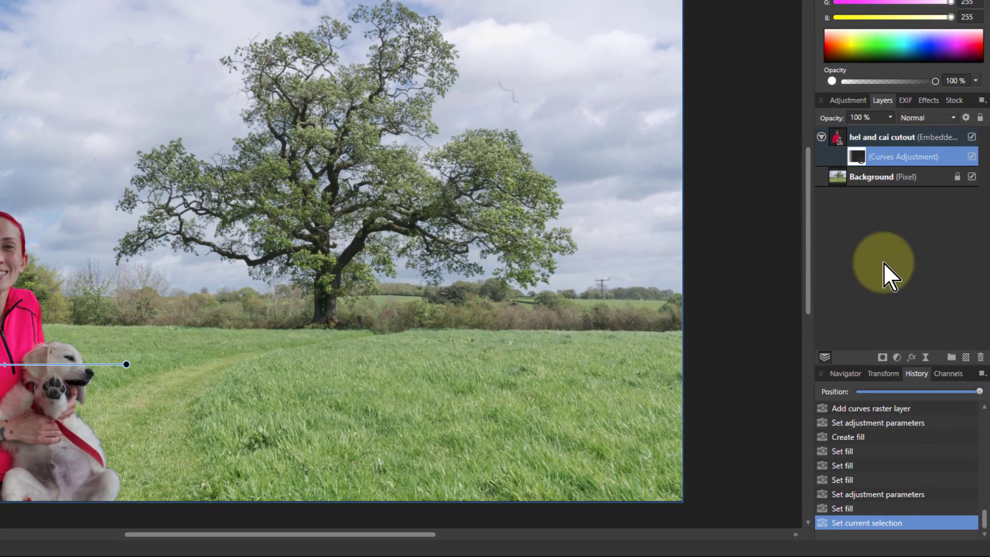
{"action": "left_click", "coordinate": [897, 357]}
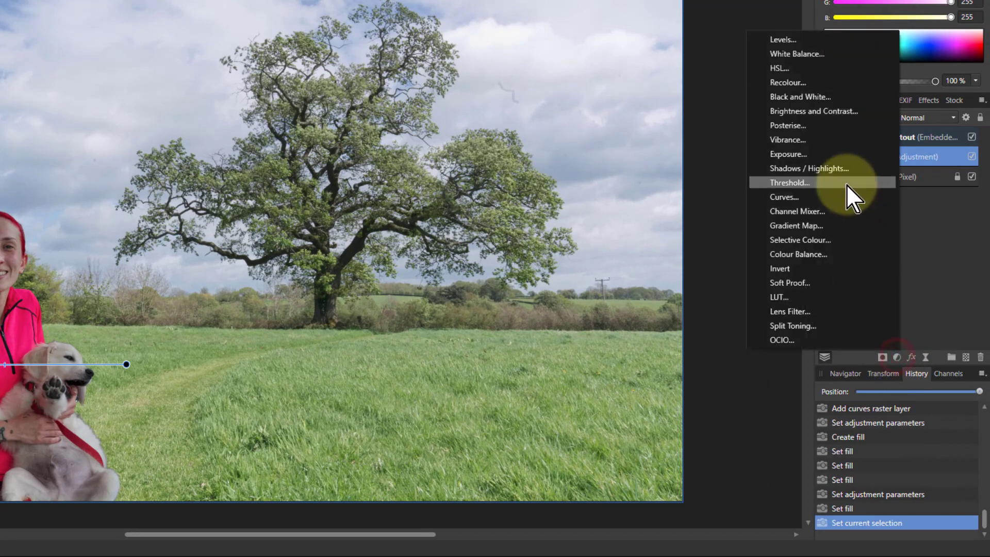
{"action": "left_click", "coordinate": [808, 199]}
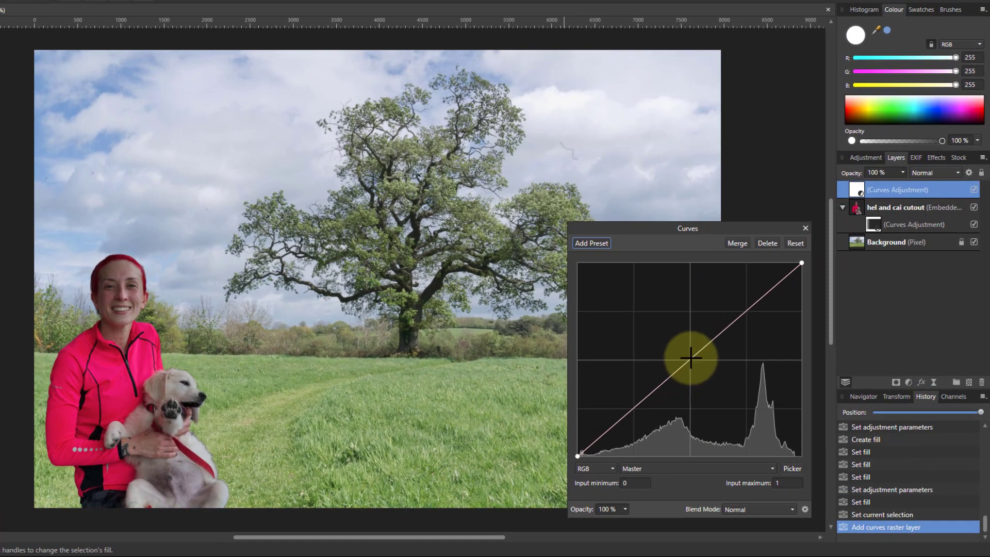
{"action": "left_click", "coordinate": [651, 333]}
{"action": "left_click_drag", "start_coordinate": [690, 359], "coordinate": [677, 348]}
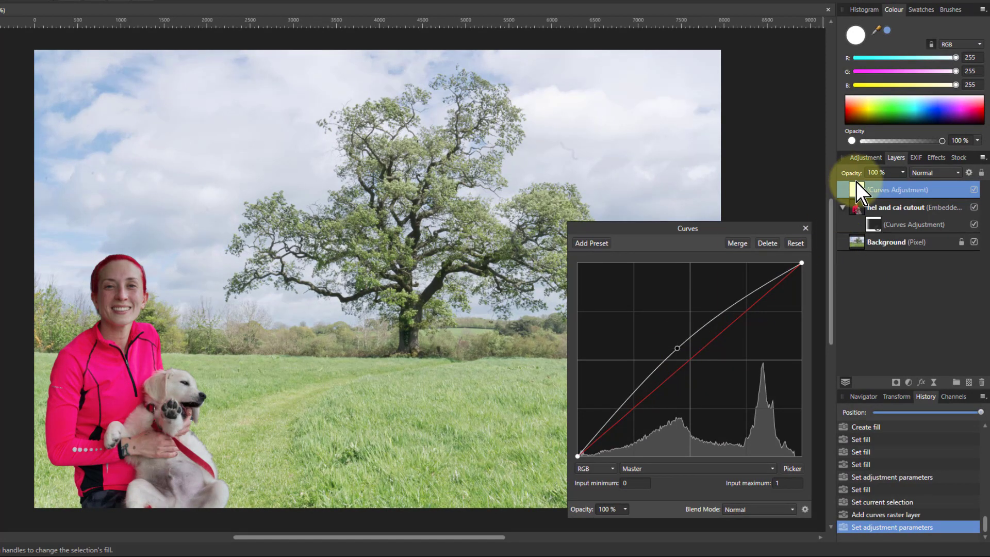
{"action": "left_click_drag", "start_coordinate": [856, 188], "coordinate": [860, 207]}
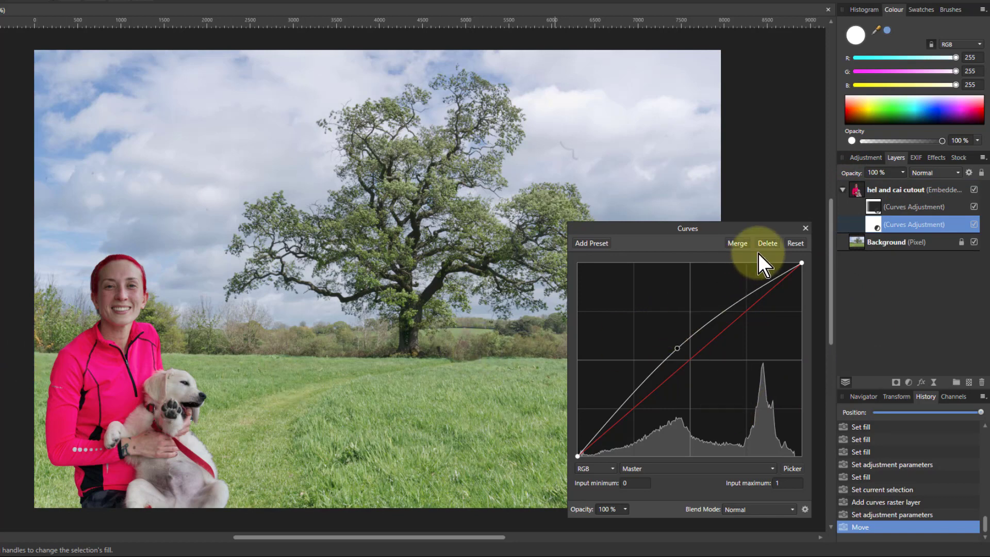
{"action": "left_click", "coordinate": [805, 229]}
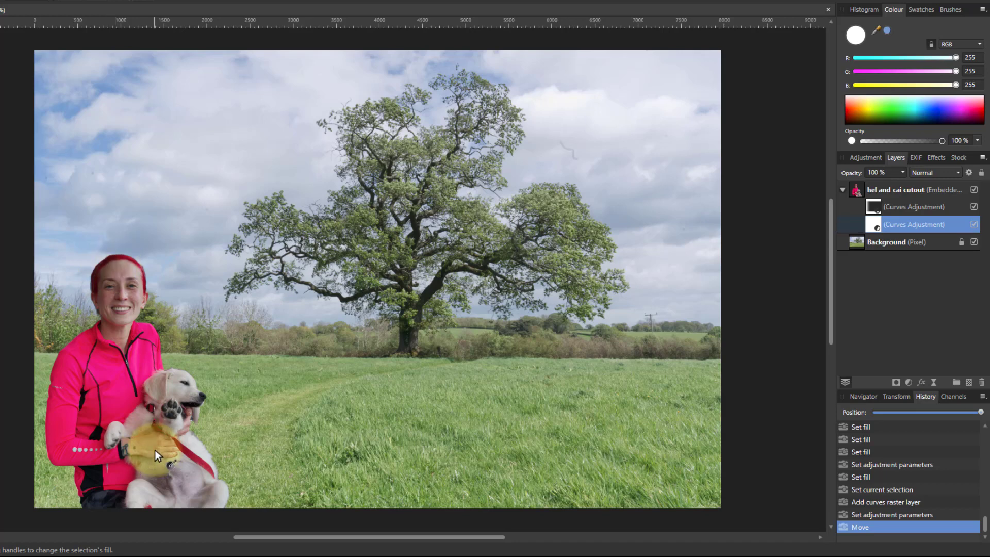
{"action": "mouse_move", "coordinate": [155, 449]}
{"action": "left_mouse_down"}
{"action": "mouse_move", "coordinate": [137, 451]}
{"action": "mouse_move", "coordinate": [142, 444]}
{"action": "left_mouse_up"}
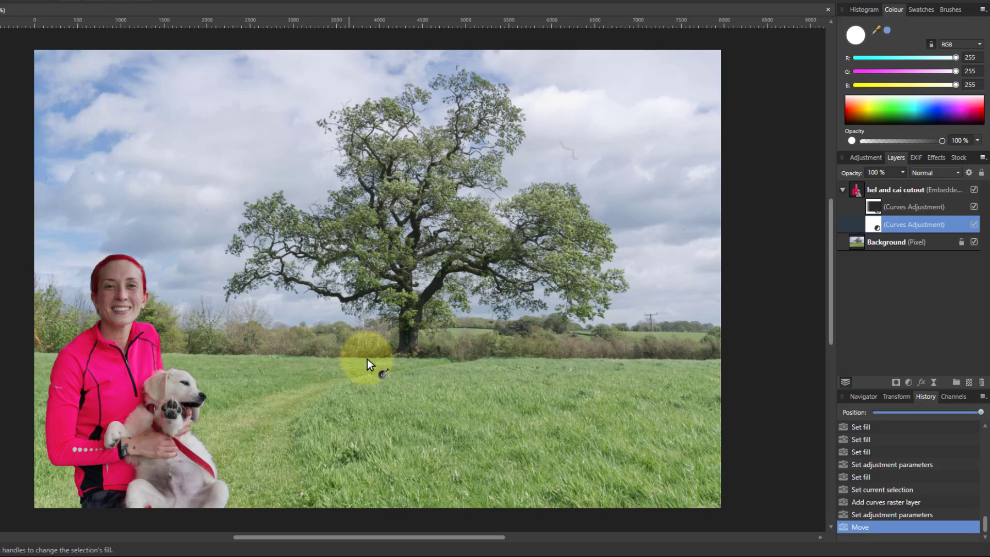
- Add a third Curves adjustment to the cutout group and move its panel away from the subjects
{"action": "left_click", "coordinate": [868, 191]}
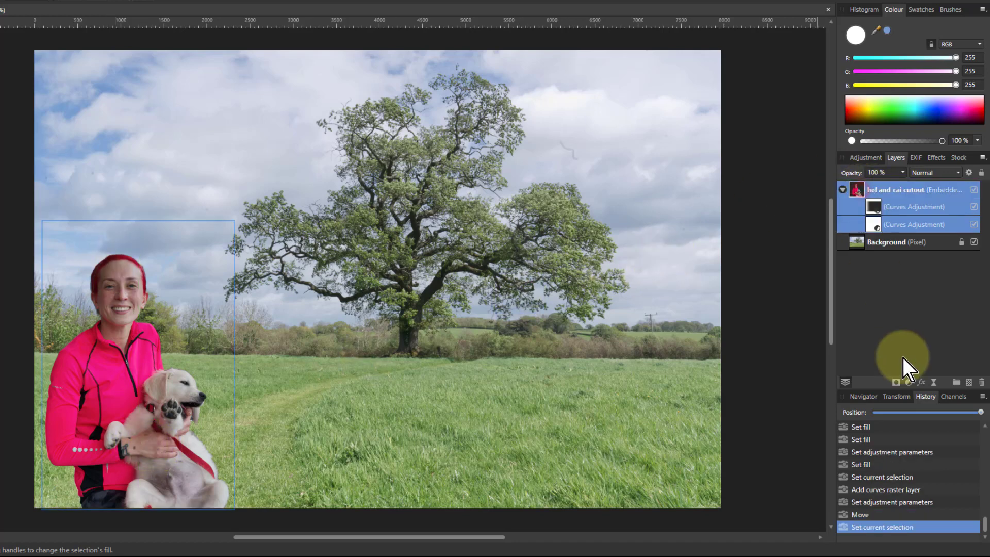
{"action": "left_click", "coordinate": [908, 383]}
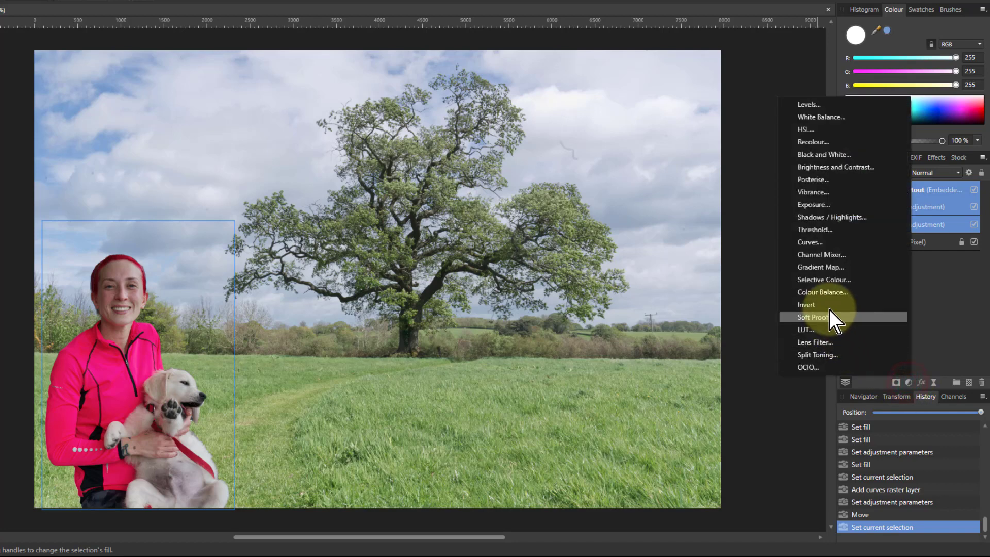
{"action": "left_click", "coordinate": [812, 243]}
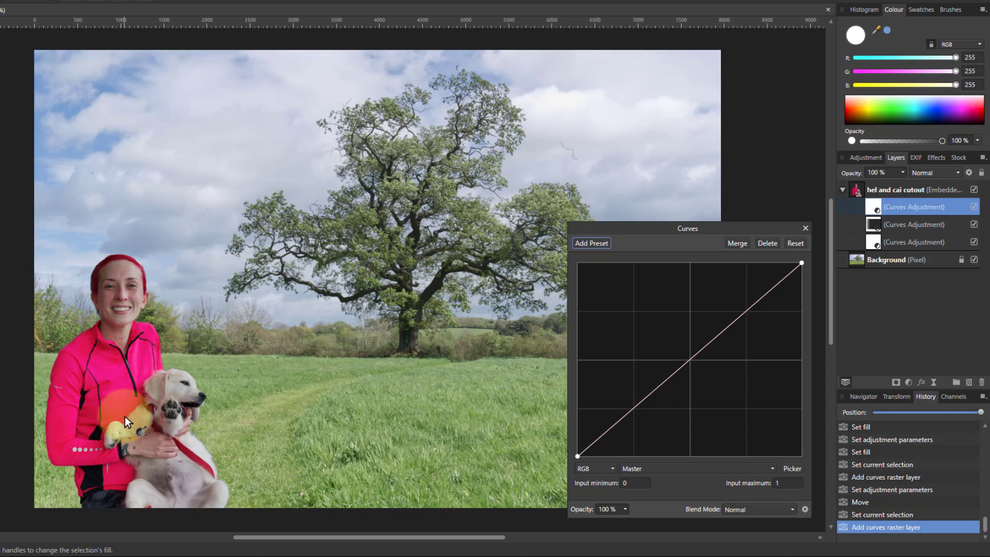
{"action": "left_click_drag", "start_coordinate": [654, 232], "coordinate": [470, 237]}
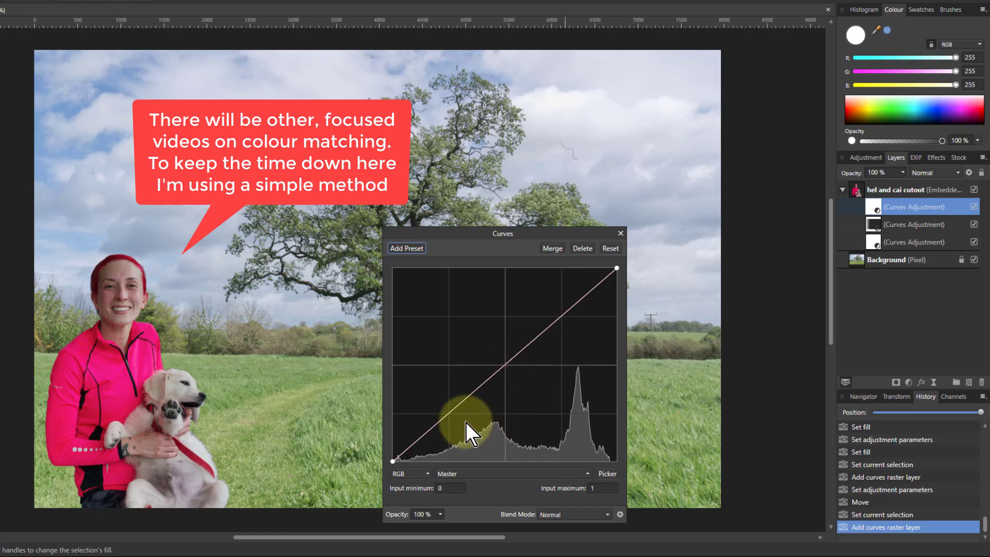
{"action": "left_click_drag", "start_coordinate": [455, 237], "coordinate": [463, 237]}
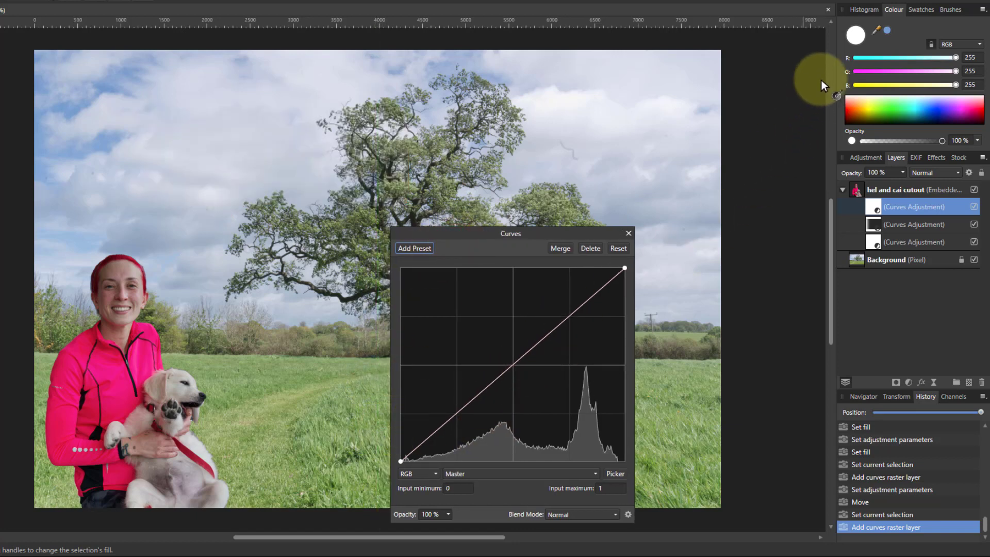
- Sample the meadow grass colour and then the sky colour with the Colour panel picker
{"action": "left_click_drag", "start_coordinate": [877, 28], "coordinate": [333, 416]}
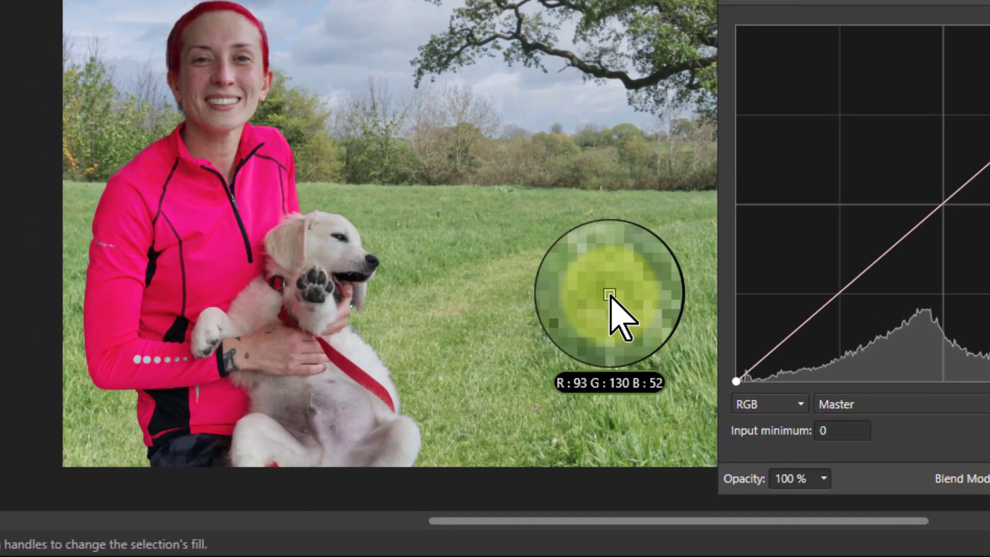
{"action": "left_click_drag", "start_coordinate": [610, 295], "coordinate": [610, 293]}
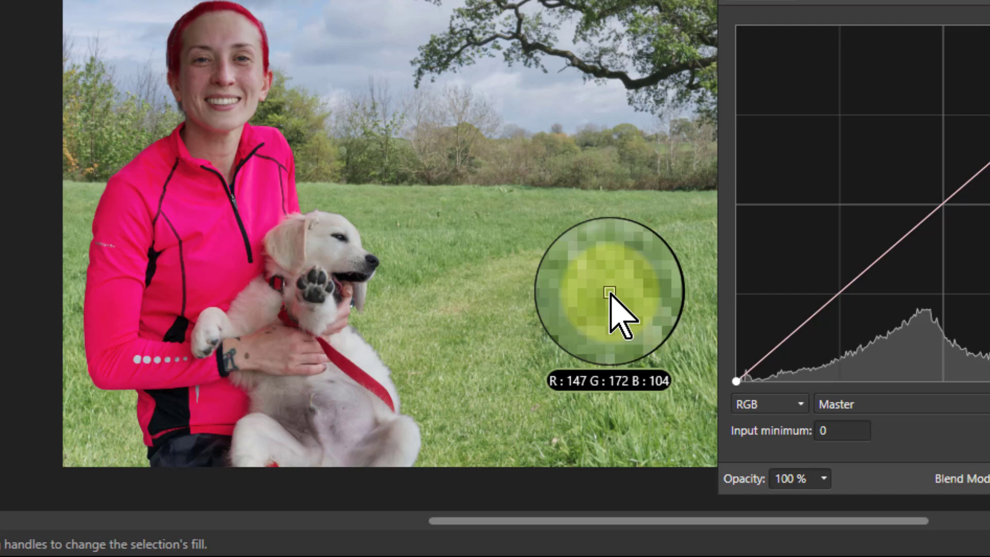
{"action": "left_click_drag", "start_coordinate": [609, 293], "coordinate": [611, 294]}
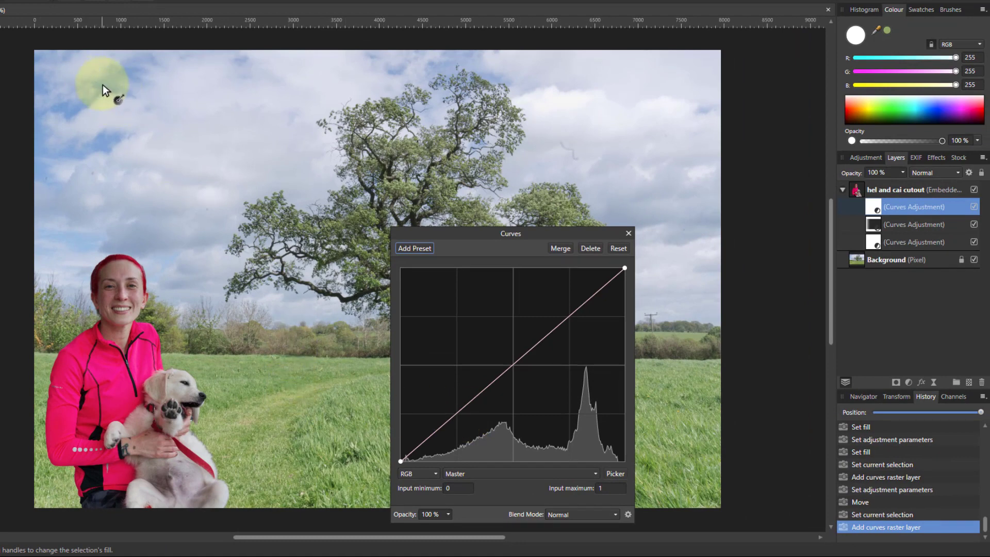
{"action": "left_click_drag", "start_coordinate": [876, 29], "coordinate": [99, 142]}
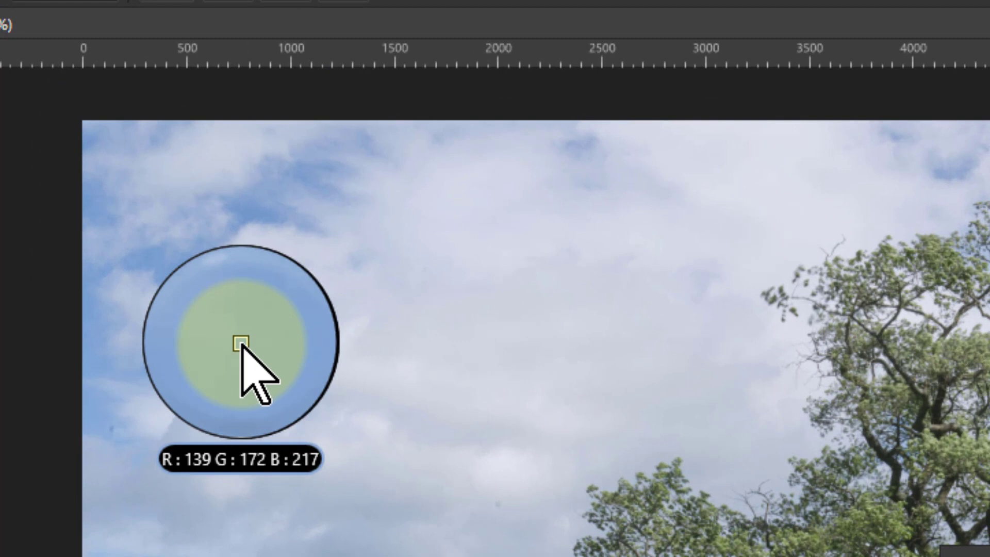
{"action": "left_click_drag", "start_coordinate": [241, 345], "coordinate": [245, 343]}
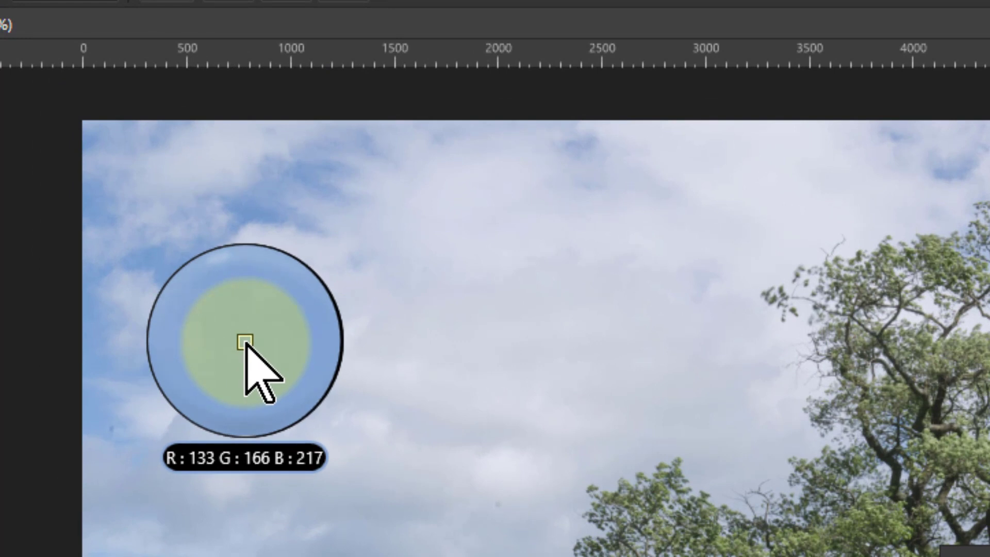
{"action": "left_click_drag", "start_coordinate": [245, 342], "coordinate": [245, 340]}
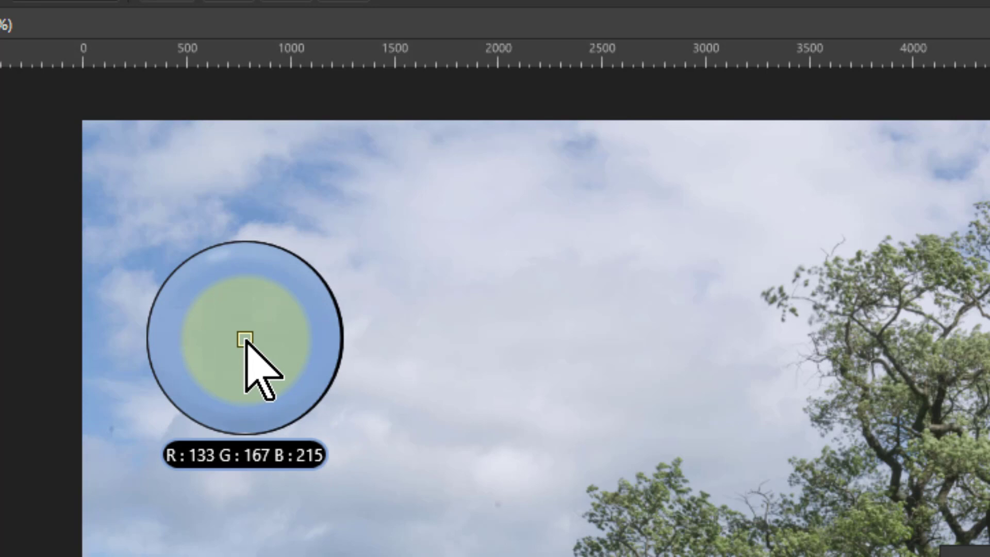
{"action": "left_click_drag", "start_coordinate": [245, 340], "coordinate": [245, 340]}
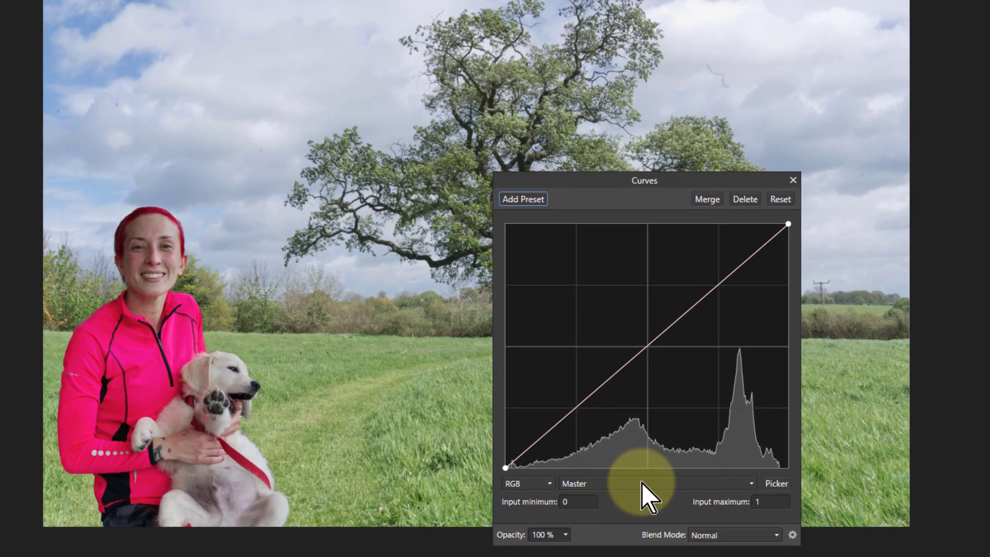
- On the cutout's third Curves adjustment, pull the Red curve's midpoint down and lift the Blue curve slightly
{"action": "left_click", "coordinate": [641, 483]}
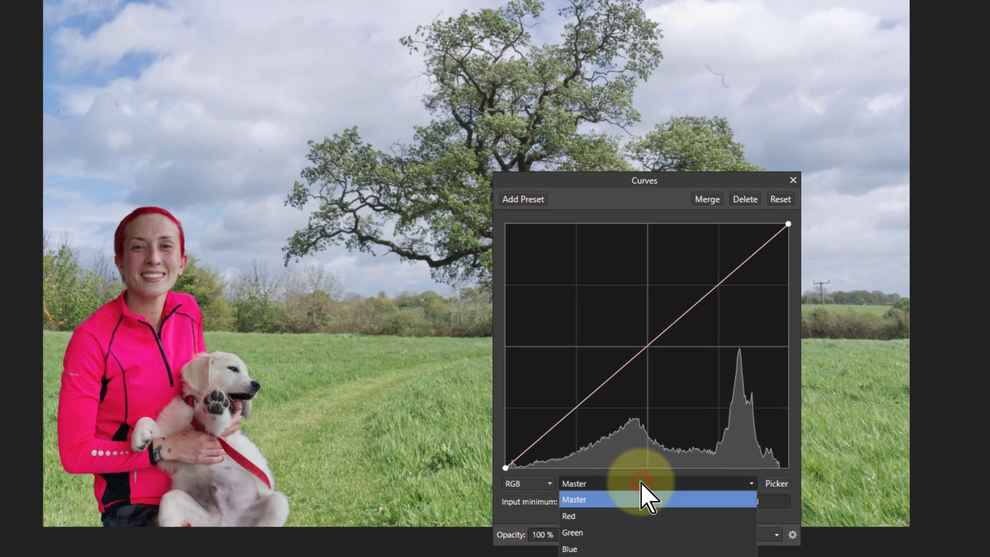
{"action": "left_click", "coordinate": [626, 517]}
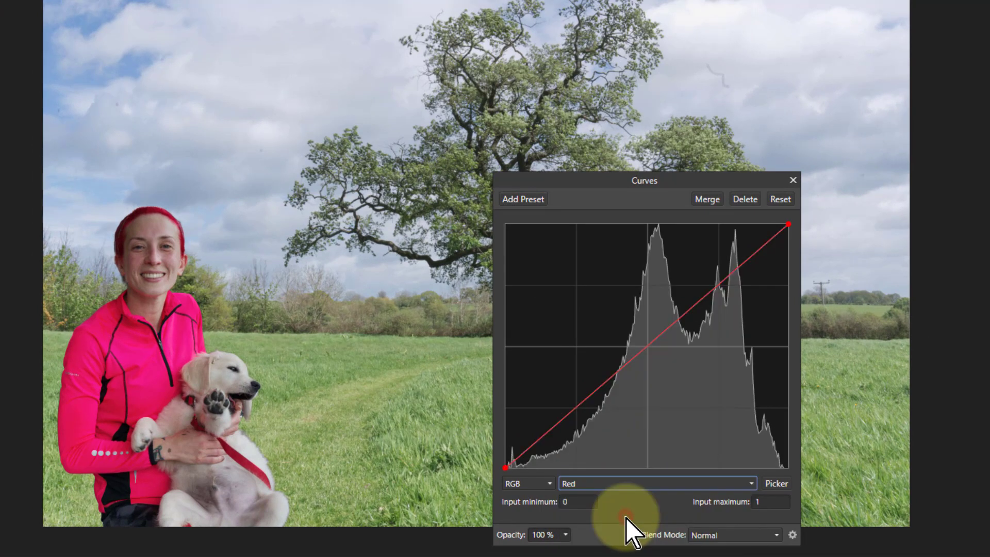
{"action": "left_click", "coordinate": [645, 348]}
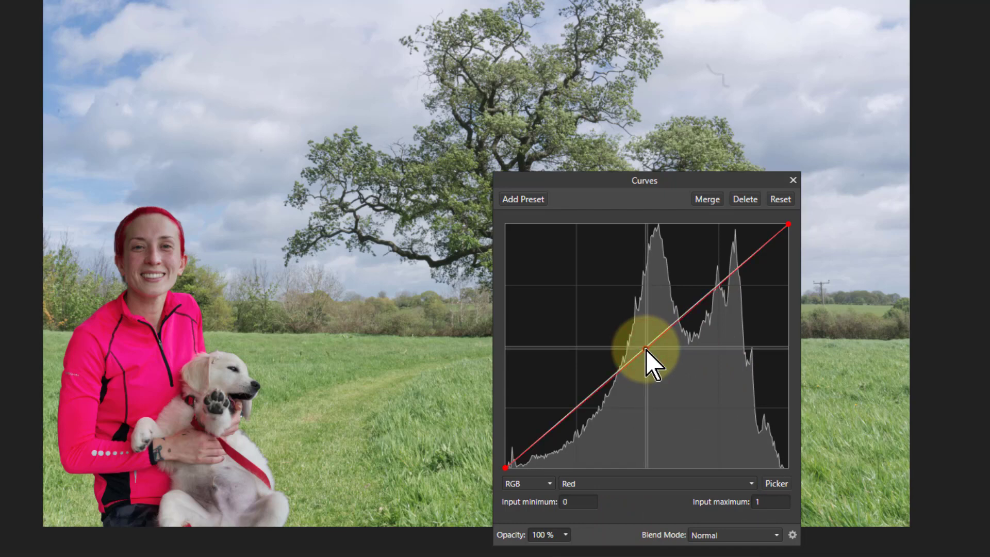
{"action": "mouse_move", "coordinate": [646, 350]}
{"action": "left_mouse_down"}
{"action": "mouse_move", "coordinate": [685, 370]}
{"action": "mouse_move", "coordinate": [650, 354]}
{"action": "left_mouse_up"}
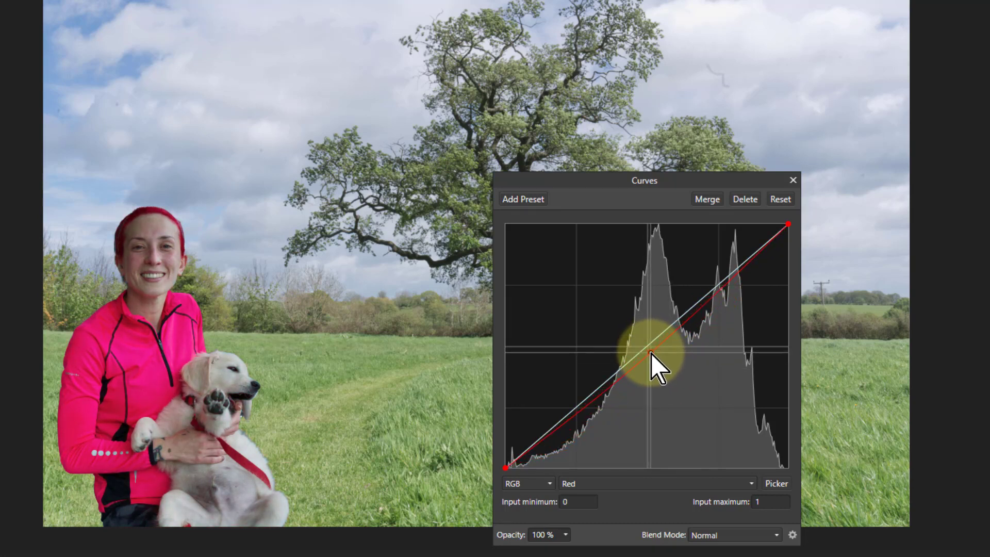
{"action": "left_click", "coordinate": [647, 484]}
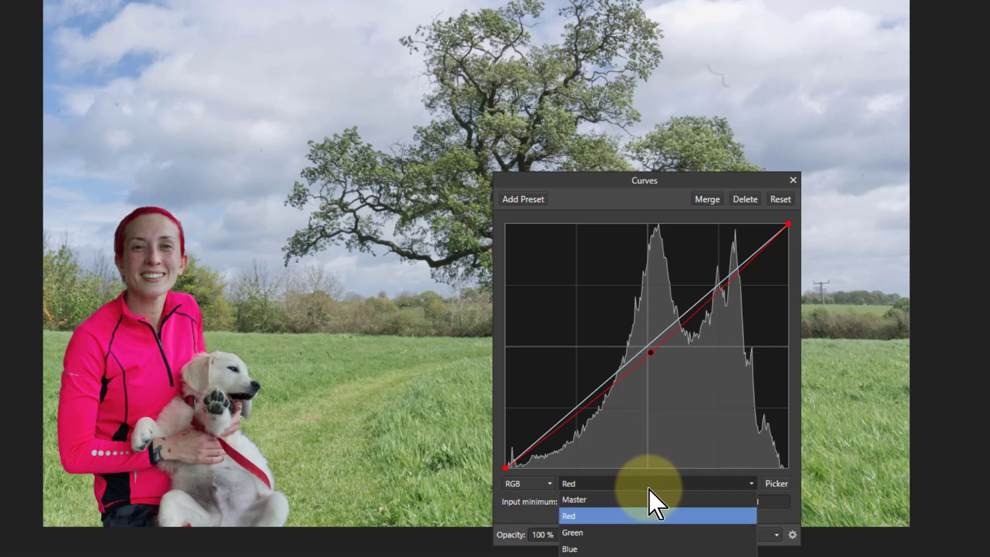
{"action": "left_click", "coordinate": [629, 548]}
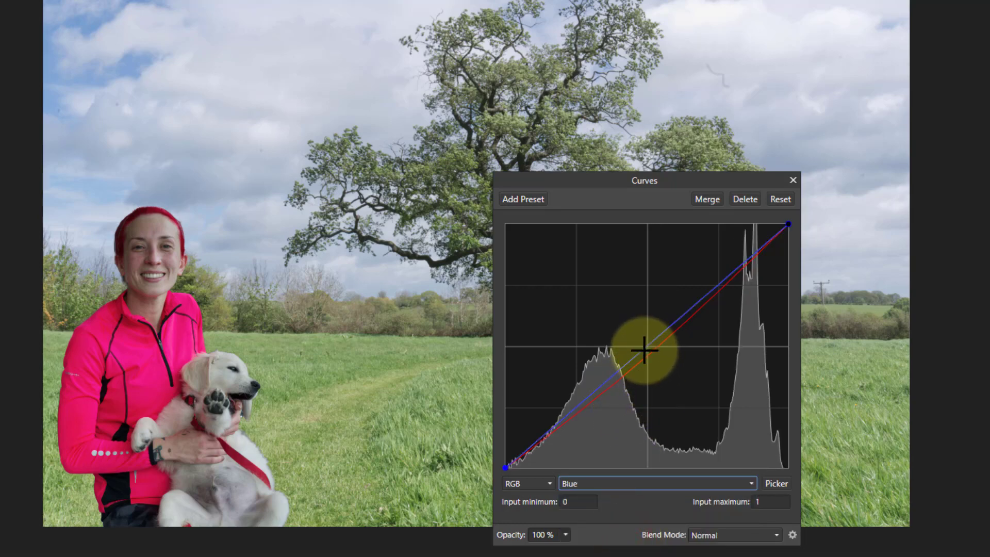
{"action": "mouse_move", "coordinate": [644, 350]}
{"action": "left_mouse_down"}
{"action": "mouse_move", "coordinate": [602, 306]}
{"action": "mouse_move", "coordinate": [651, 350]}
{"action": "left_mouse_up"}
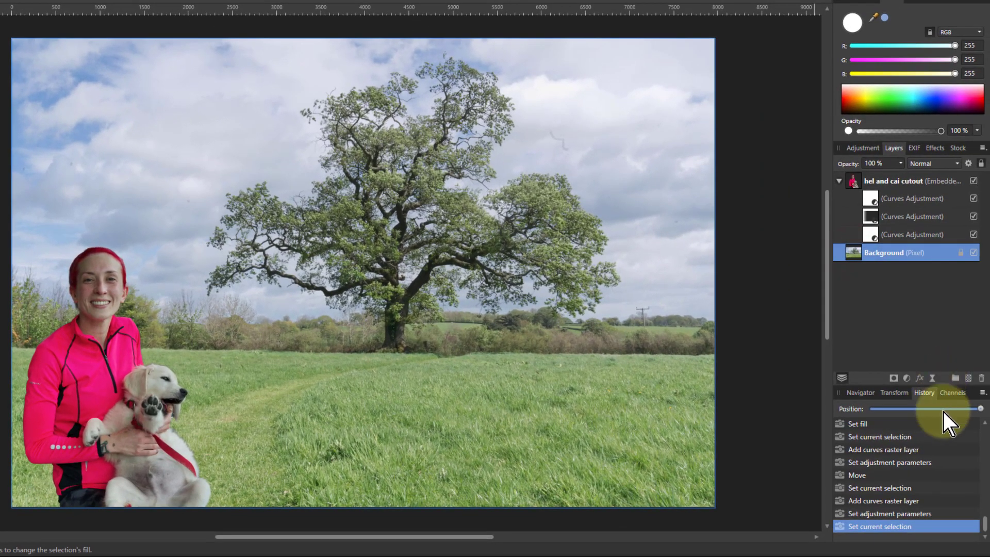
- Add a nested Curves adjustment to the Background and lower its master curve to darken the meadow
{"action": "left_click", "coordinate": [906, 378]}
{"action": "left_click", "coordinate": [821, 236]}
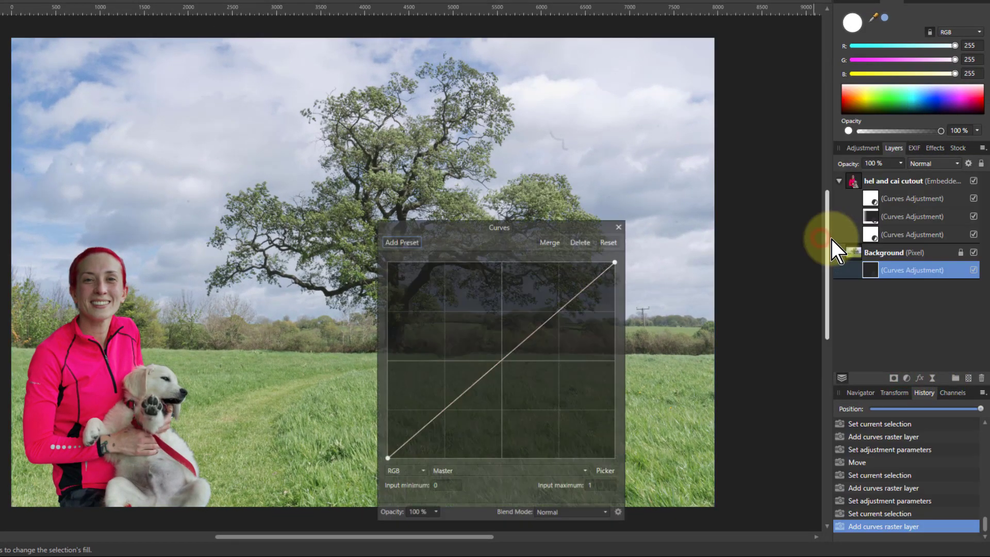
{"action": "left_click_drag", "start_coordinate": [467, 224], "coordinate": [619, 223]}
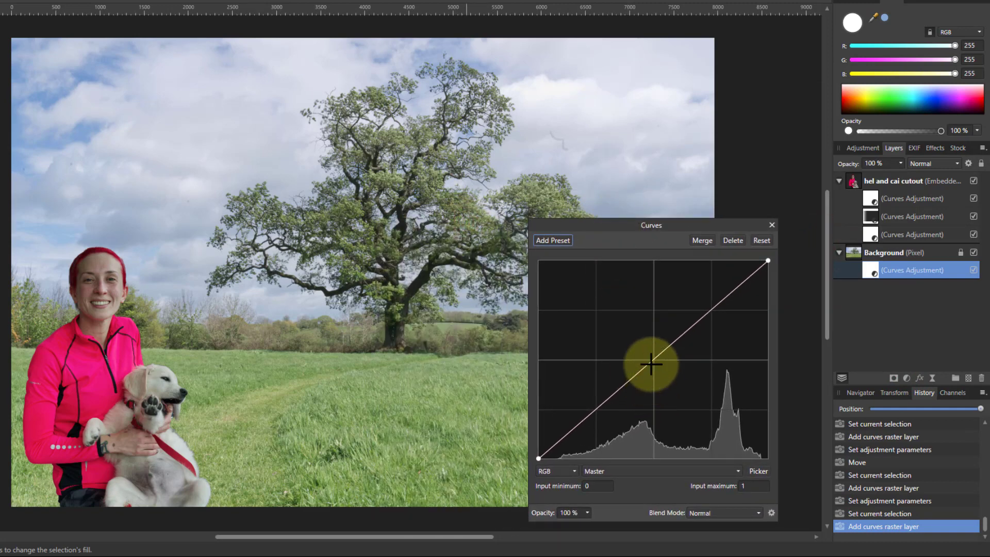
{"action": "left_click_drag", "start_coordinate": [650, 364], "coordinate": [677, 364]}
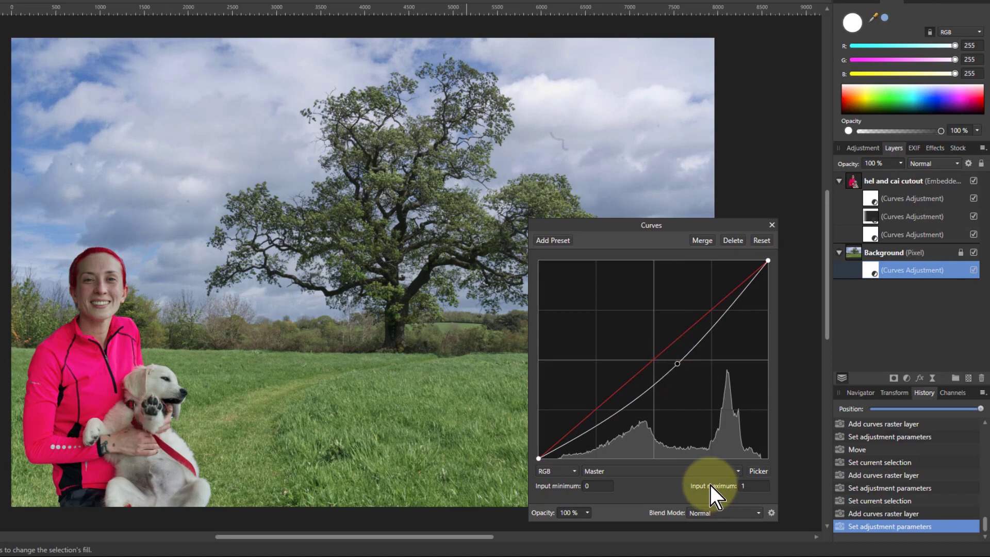
{"action": "left_click", "coordinate": [772, 224]}
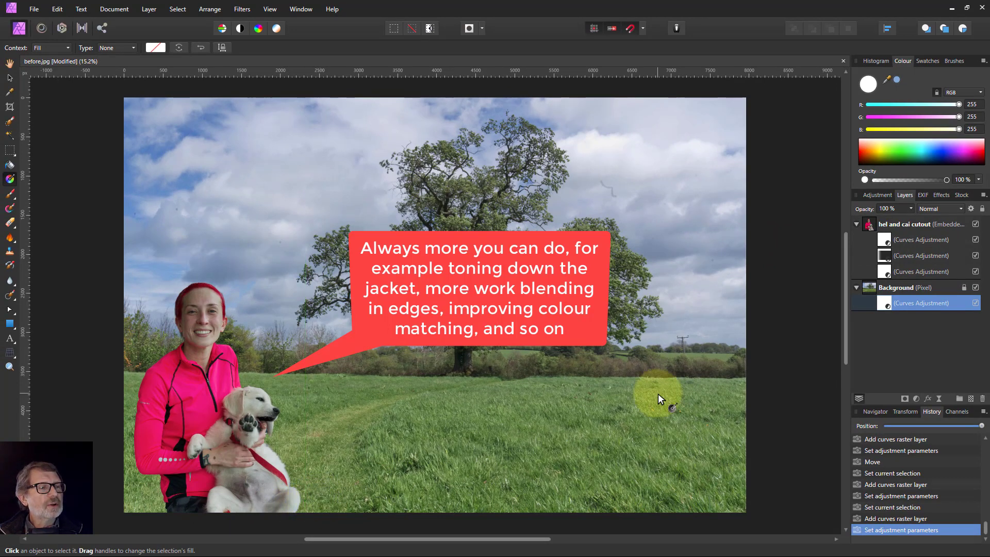
{"action": "left_click", "coordinate": [975, 302]}
{"action": "left_click_drag", "start_coordinate": [975, 239], "coordinate": [979, 271]}
{"action": "left_click", "coordinate": [975, 271]}
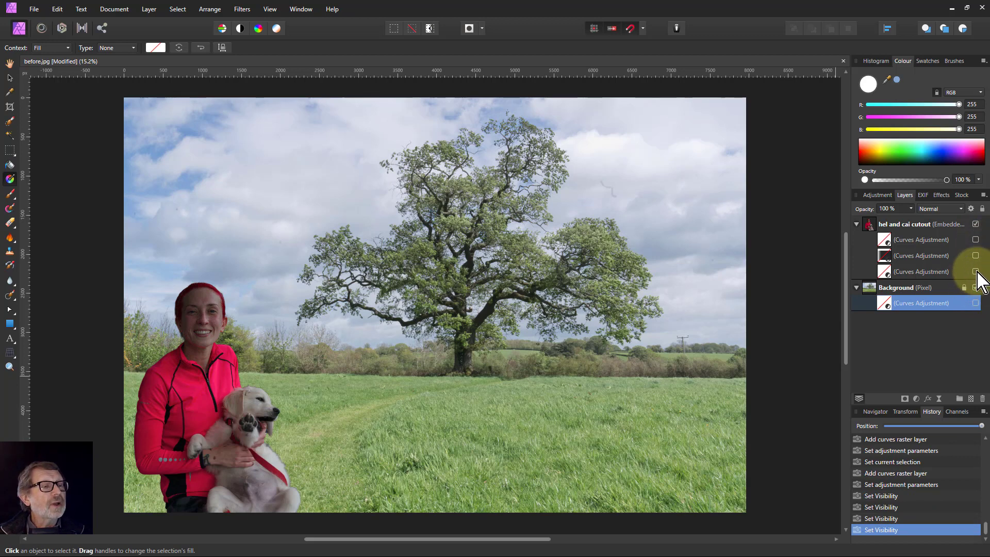
{"action": "left_click", "coordinate": [976, 239]}
{"action": "left_click", "coordinate": [975, 239]}
{"action": "left_click", "coordinate": [976, 303]}
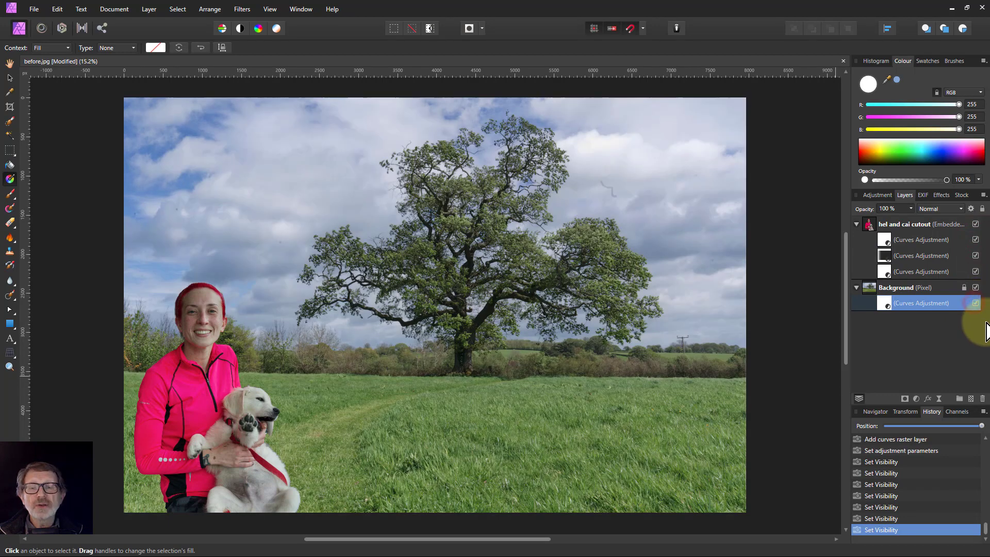